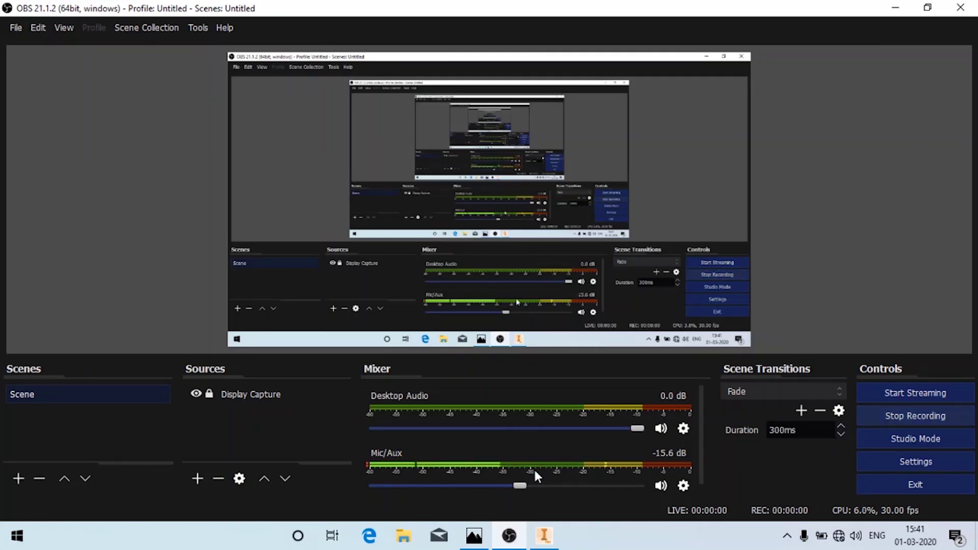
# Step: Review the pipe reference drawing in Photos, then return to the empty Part3 in Inventor
pyautogui.click(474, 536)
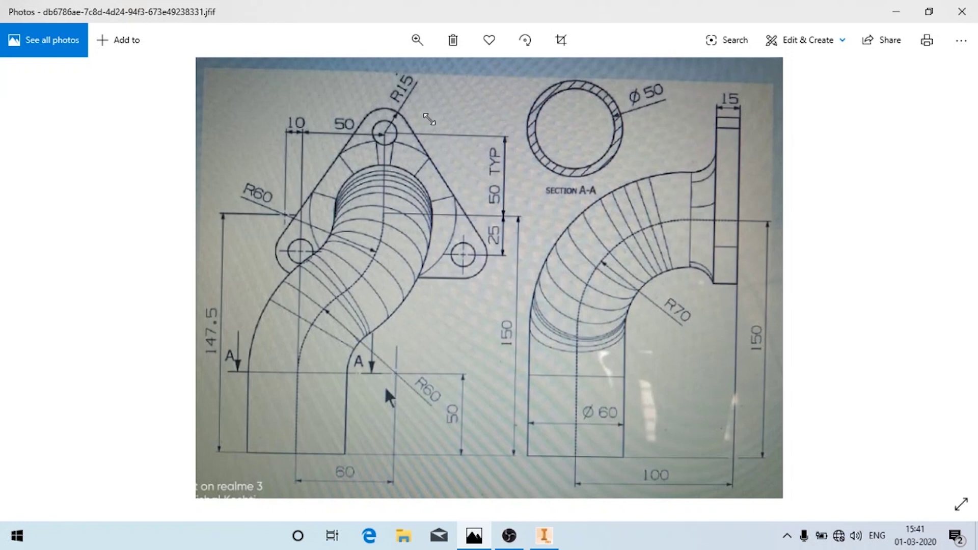
pyautogui.click(544, 535)
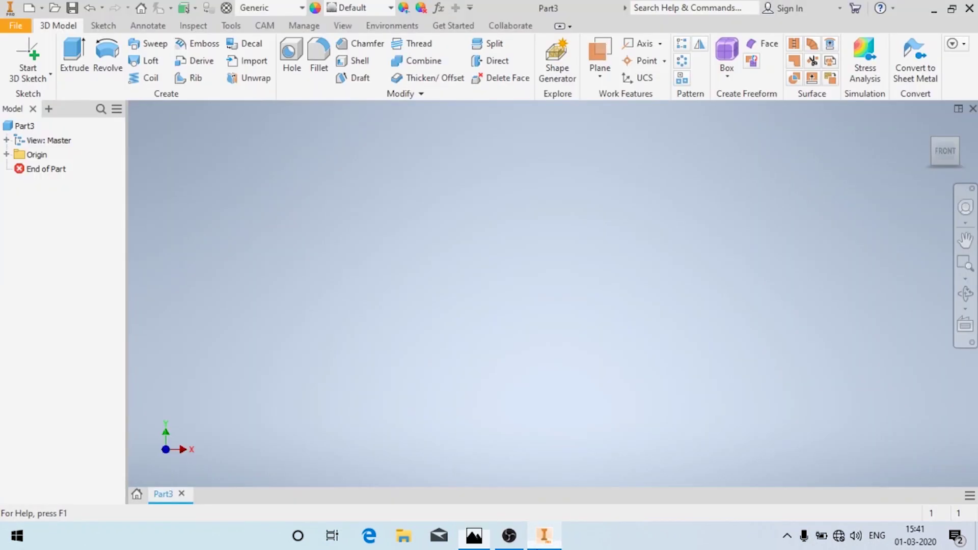
# Step: Start a 2D sketch on the front XY origin plane, then glance at the reference drawing
pyautogui.click(23, 80)
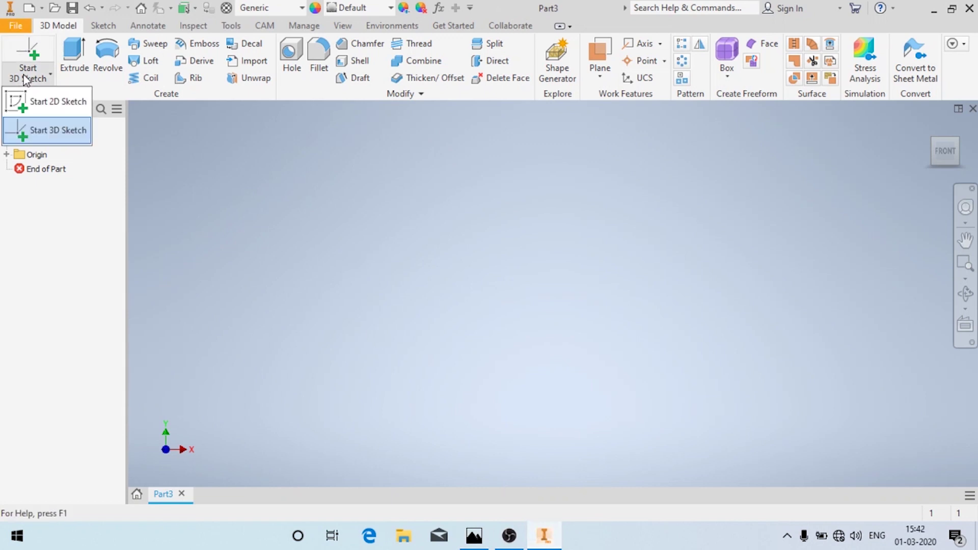
pyautogui.click(38, 105)
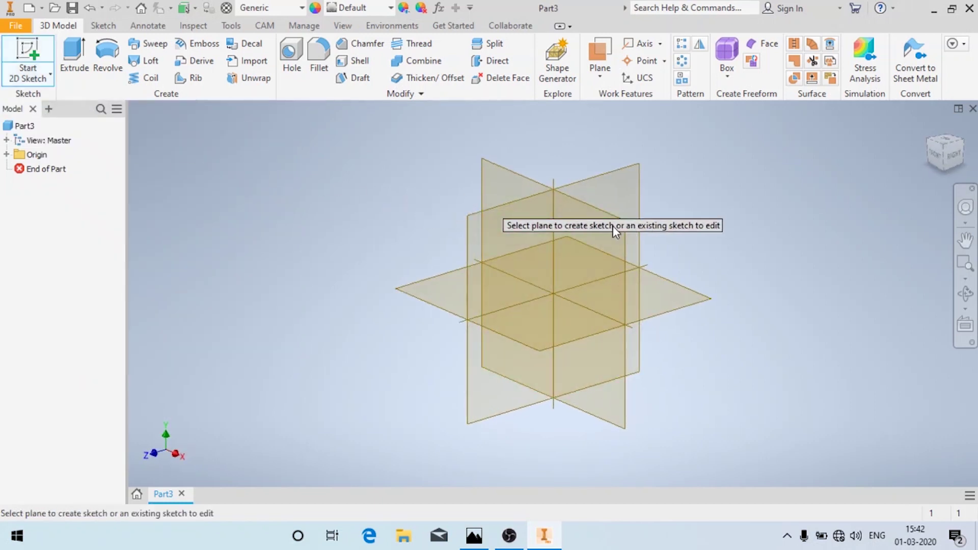
pyautogui.click(627, 252)
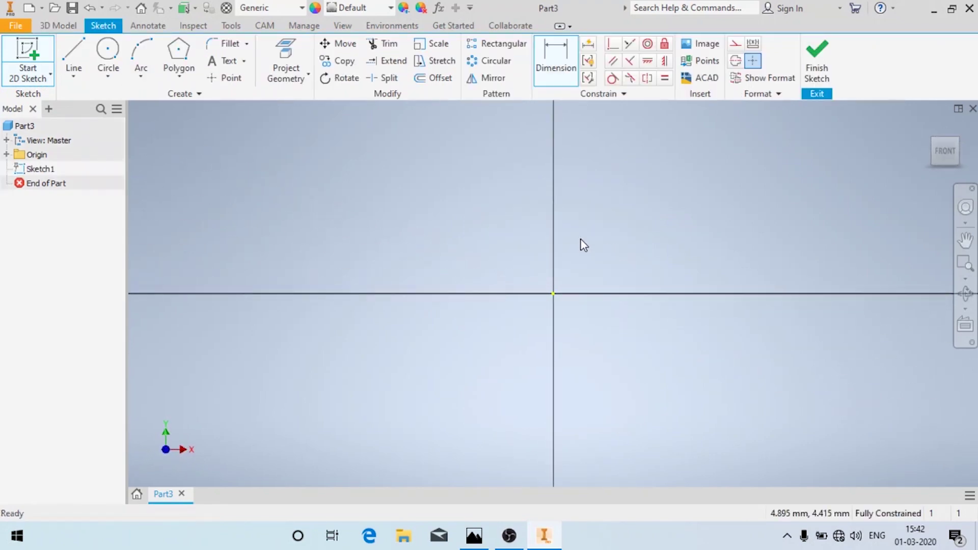
pyautogui.click(474, 536)
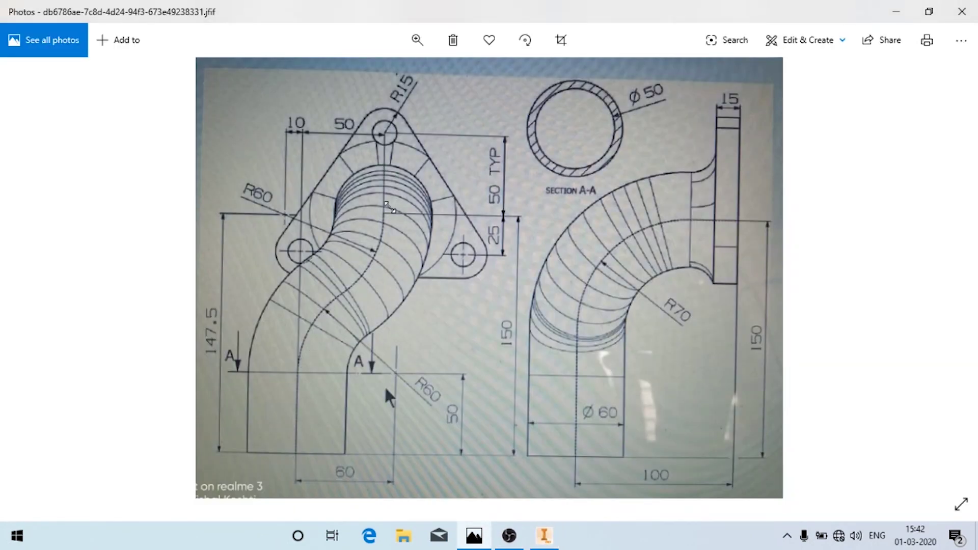
# Step: Draw a 50 mm vertical line up from the origin, checking its length on the reference drawing
pyautogui.click(544, 536)
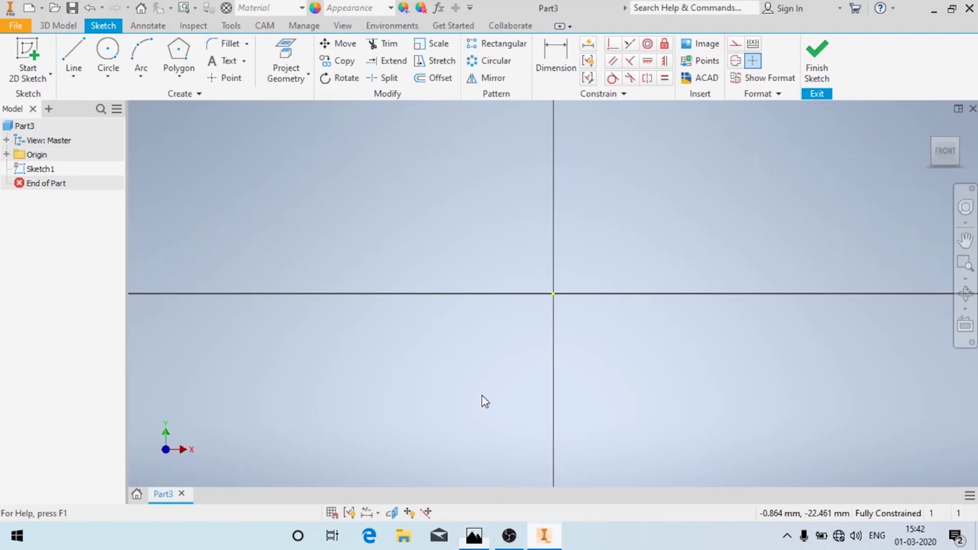
pyautogui.click(74, 76)
pyautogui.click(98, 98)
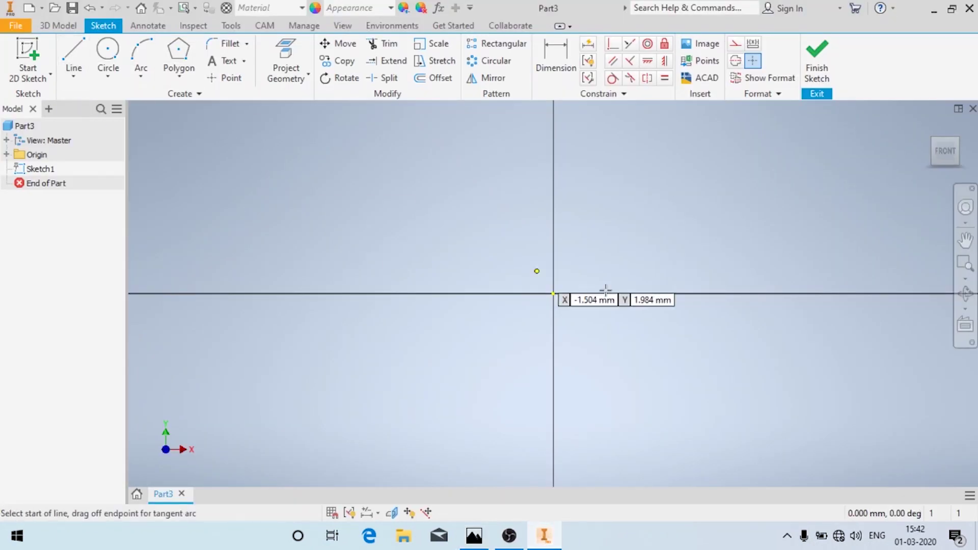
pyautogui.click(553, 293)
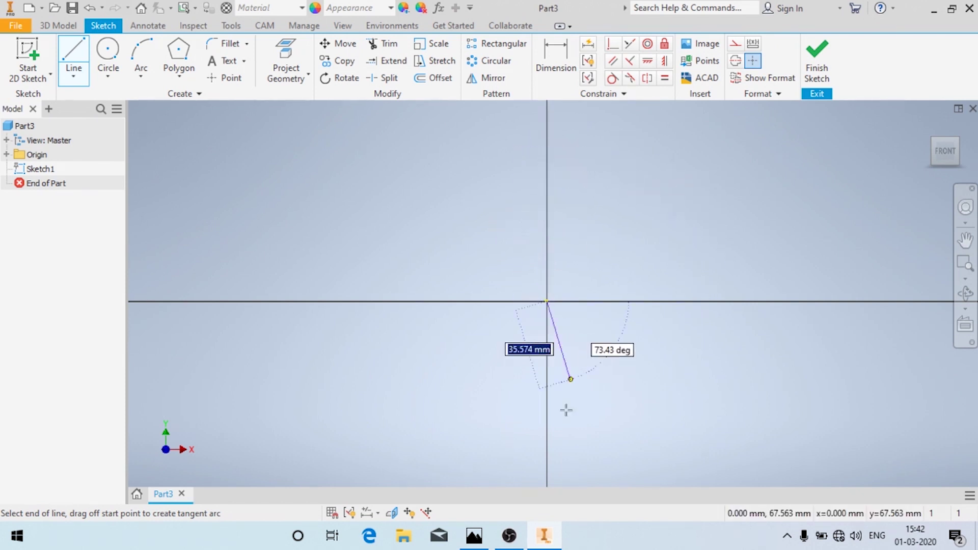
pyautogui.click(474, 536)
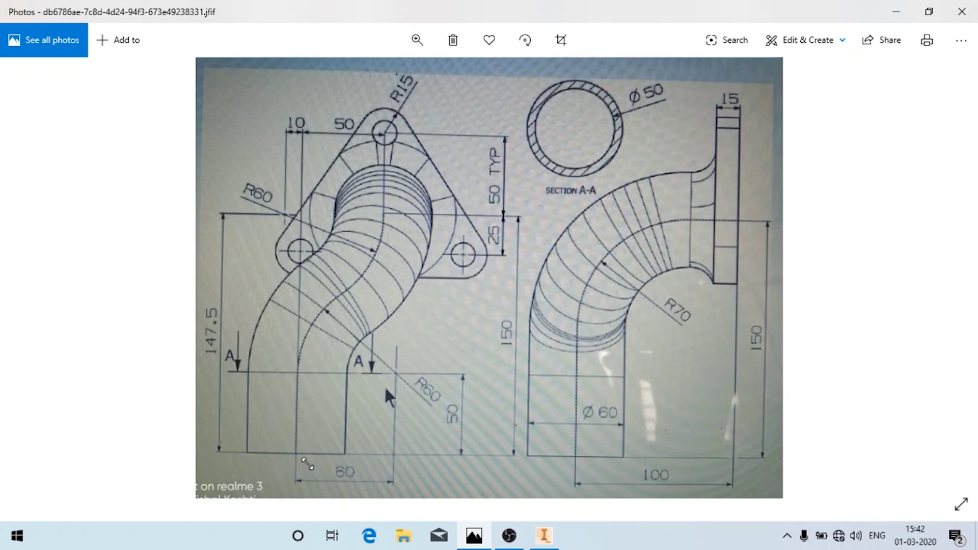
pyautogui.click(544, 536)
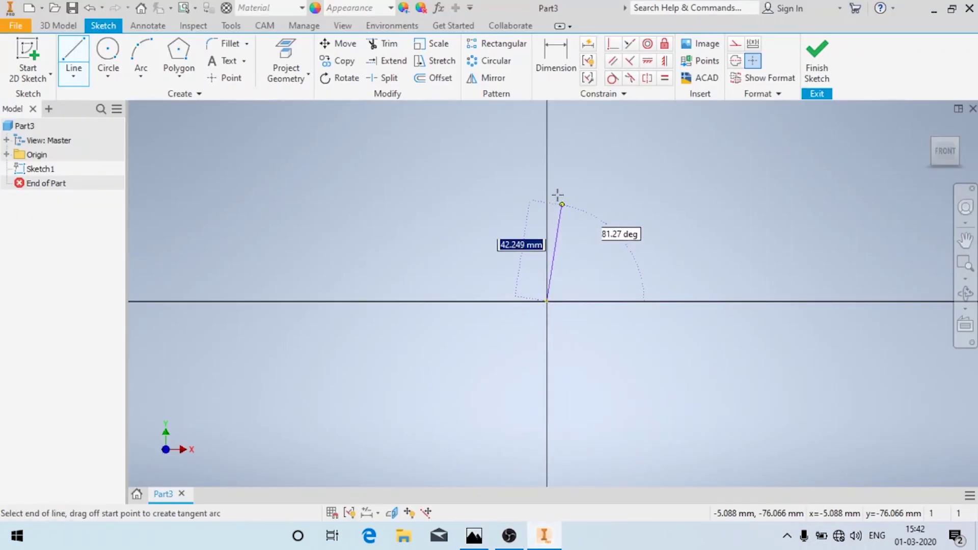
pyautogui.write('50')
pyautogui.press('Return')
pyautogui.press('a')
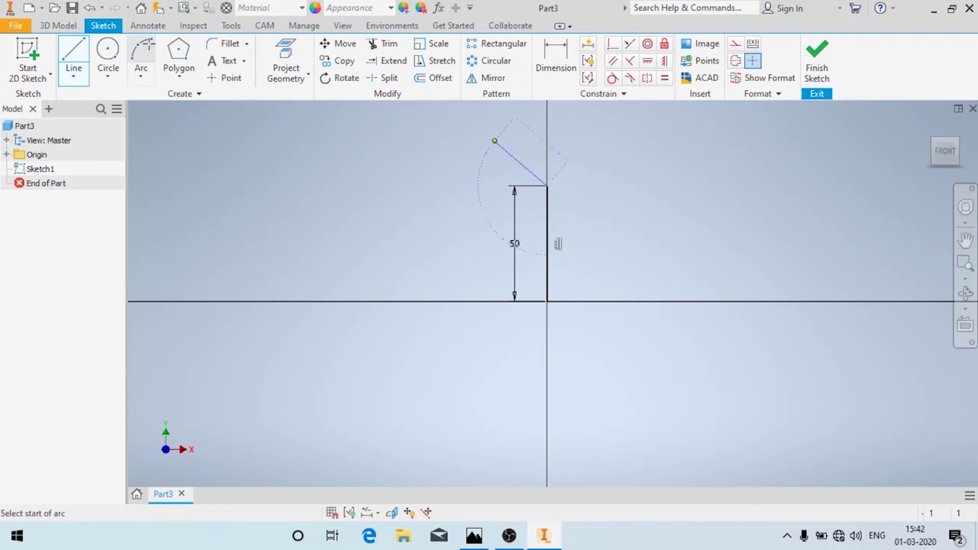
# Step: Draw two reverse three-point arcs from the line's top end, forming an S-bend
pyautogui.click(548, 183)
pyautogui.scroll(4, 603, 151)
pyautogui.scroll(-4, 647, 120)
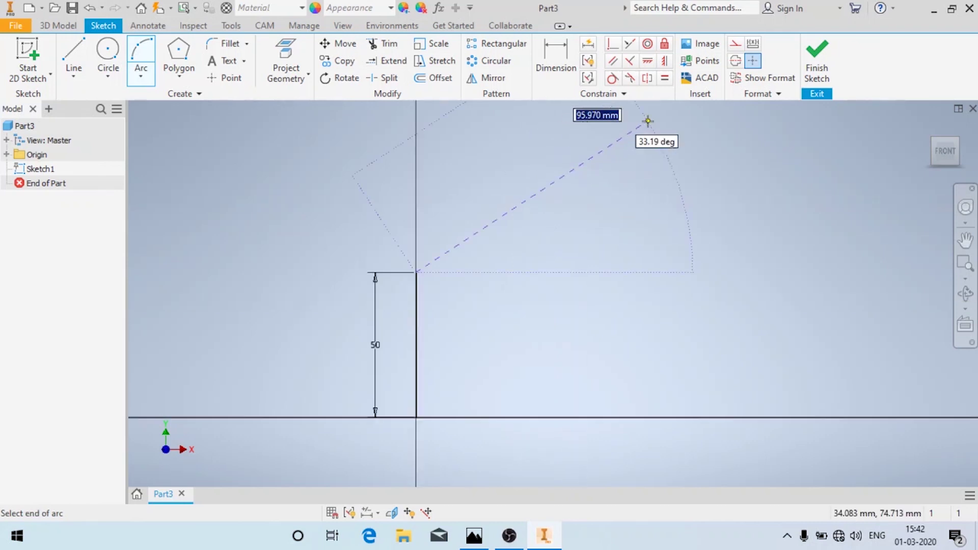
pyautogui.click(579, 150)
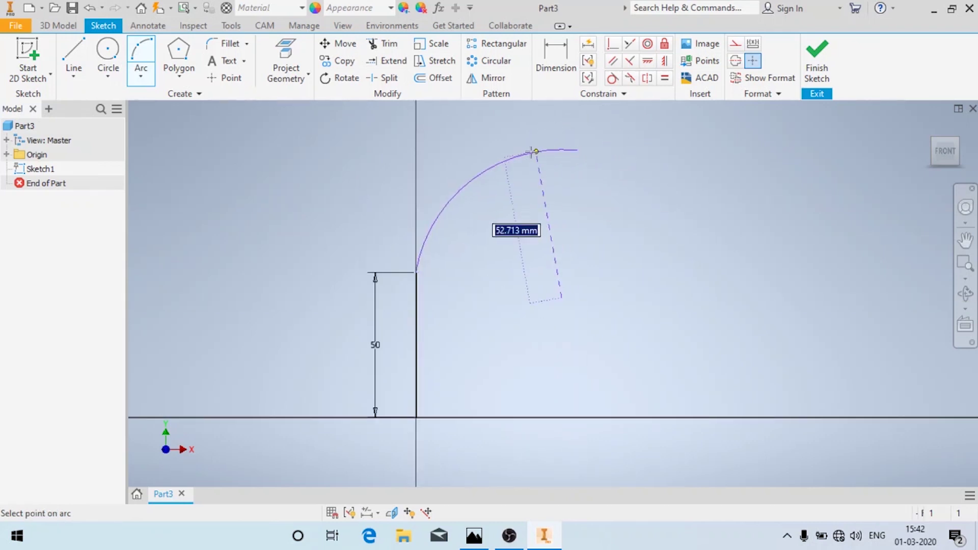
pyautogui.click(561, 151)
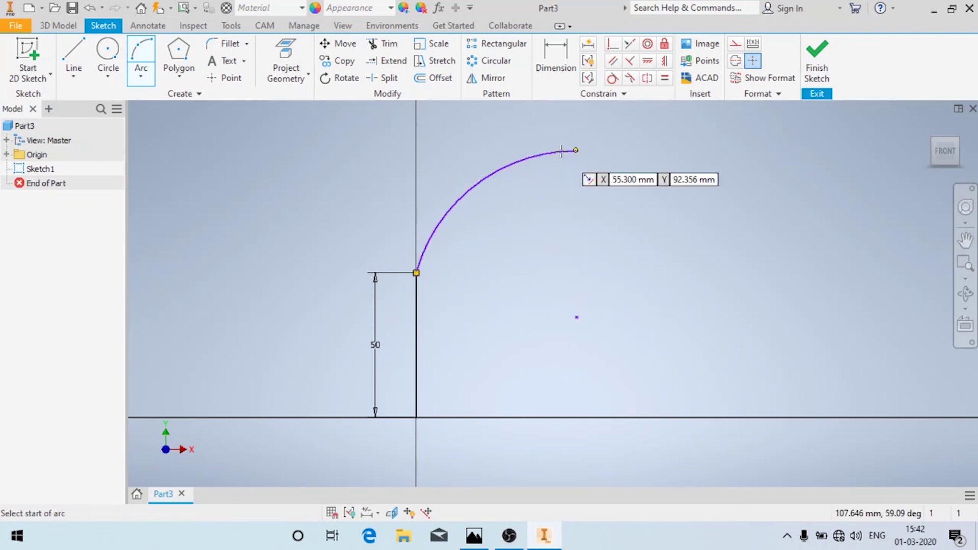
pyautogui.click(575, 149)
pyautogui.scroll(4, 576, 151)
pyautogui.scroll(2, 581, 133)
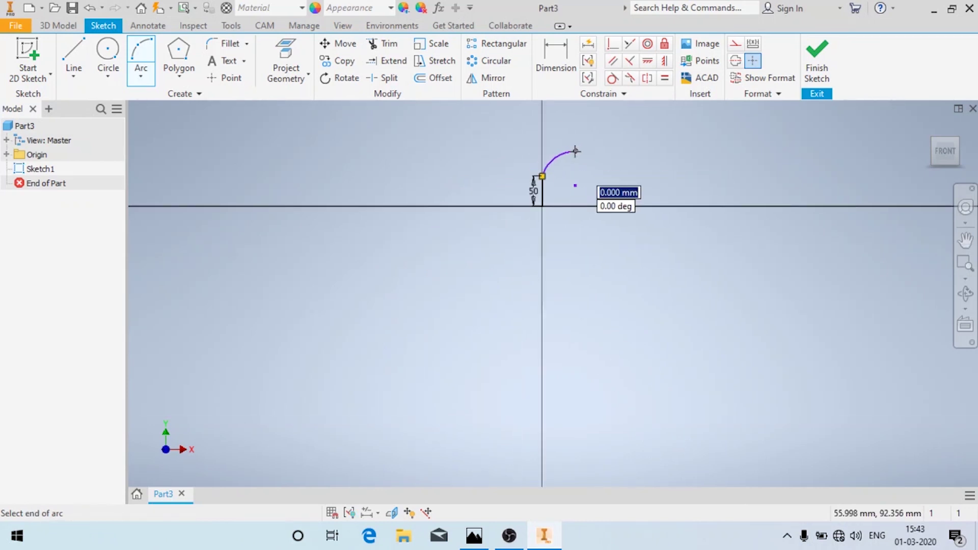
pyautogui.scroll(-5, 596, 121)
pyautogui.scroll(5, 566, 168)
pyautogui.scroll(-6, 567, 159)
pyautogui.click(569, 159)
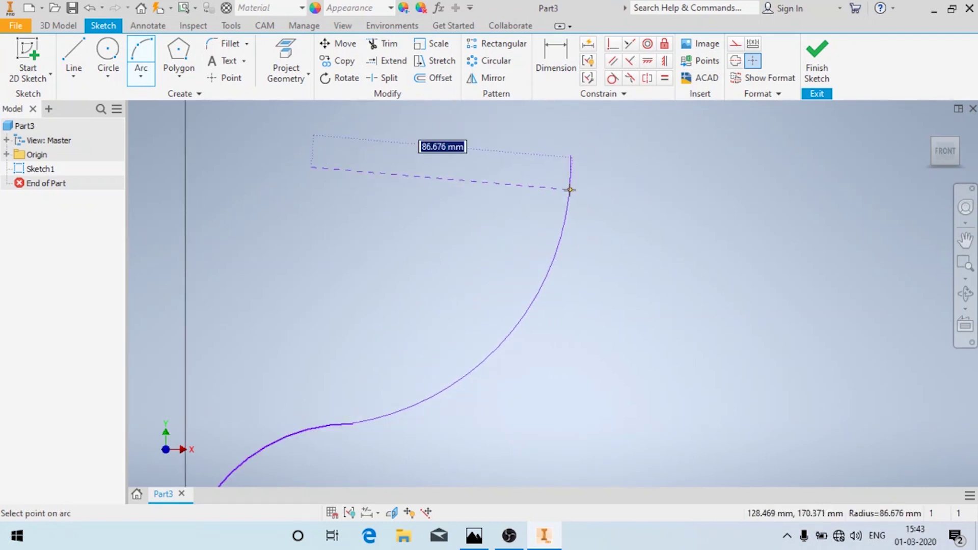
pyautogui.click(576, 203)
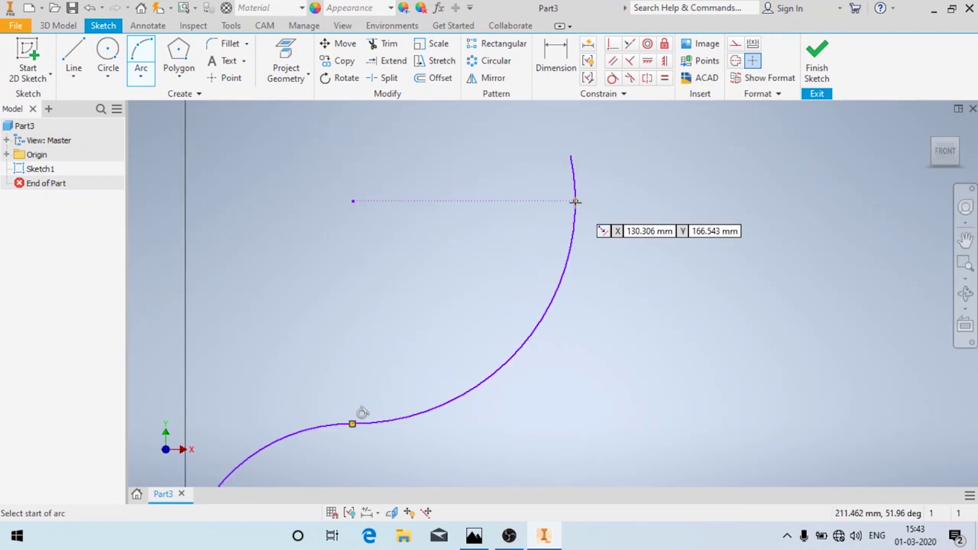
pyautogui.scroll(3, 576, 201)
# Step: Add a vertical line rising from the upper arc's end
pyautogui.click(86, 48)
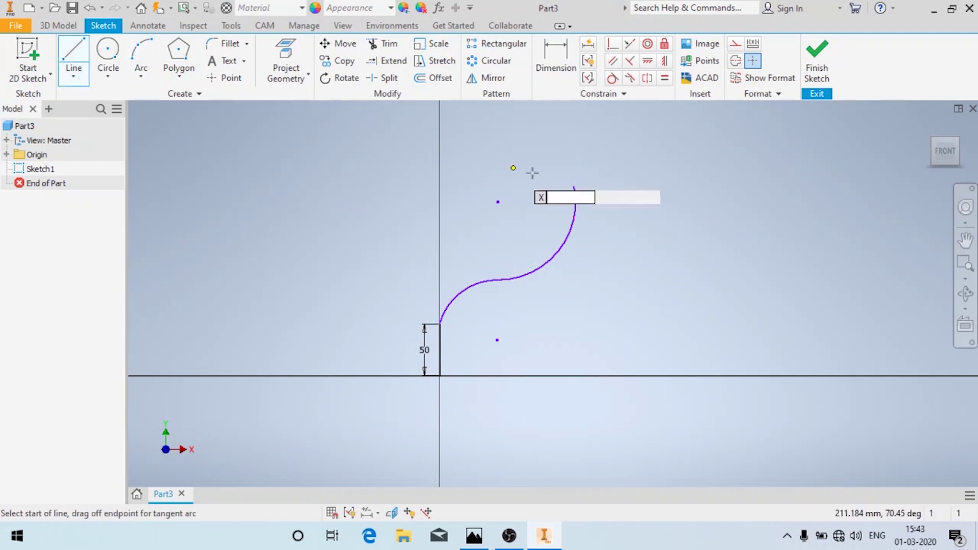
pyautogui.click(574, 186)
pyautogui.click(573, 111)
pyautogui.click(556, 58)
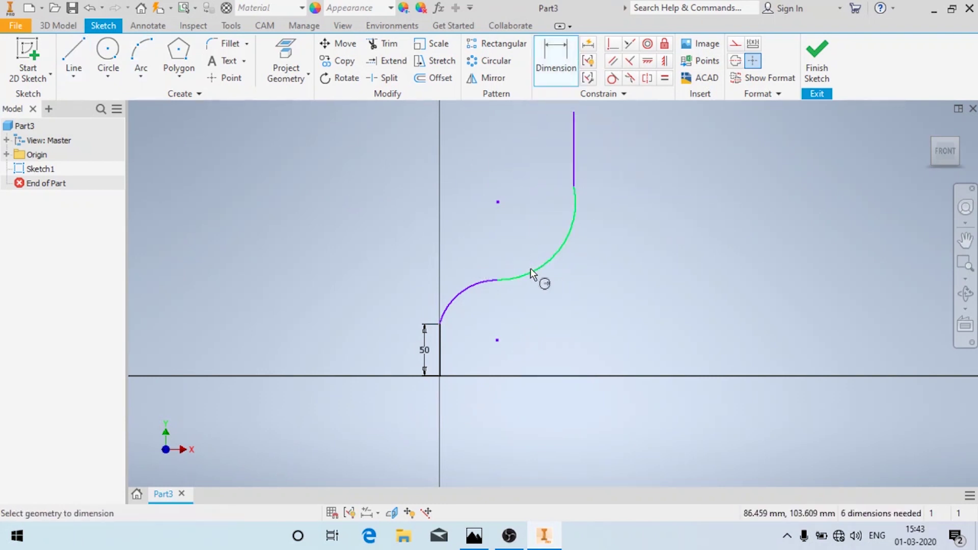
# Step: Give the lower arc a 60 mm radius and place its centre 60 mm from the vertical axis
pyautogui.click(468, 285)
pyautogui.click(487, 321)
pyautogui.write('60')
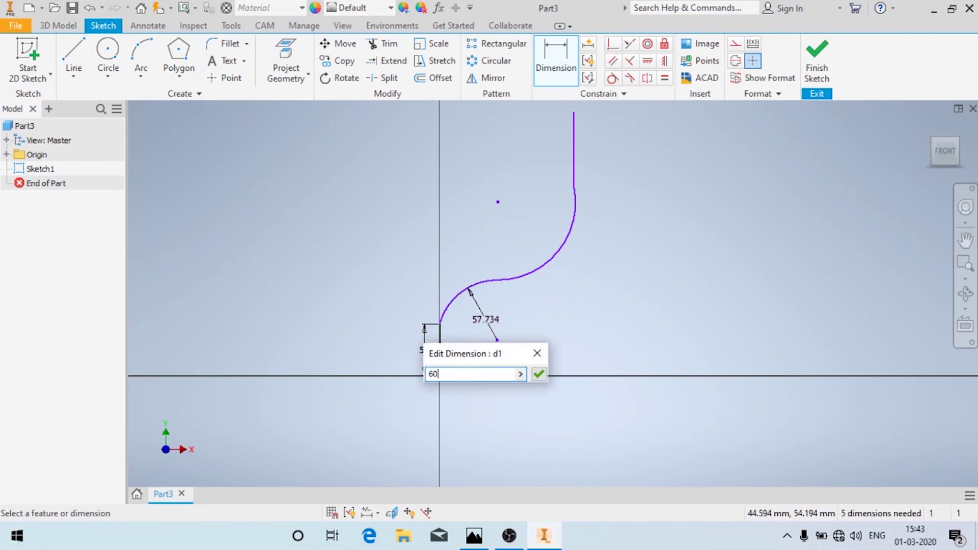
pyautogui.press('Return')
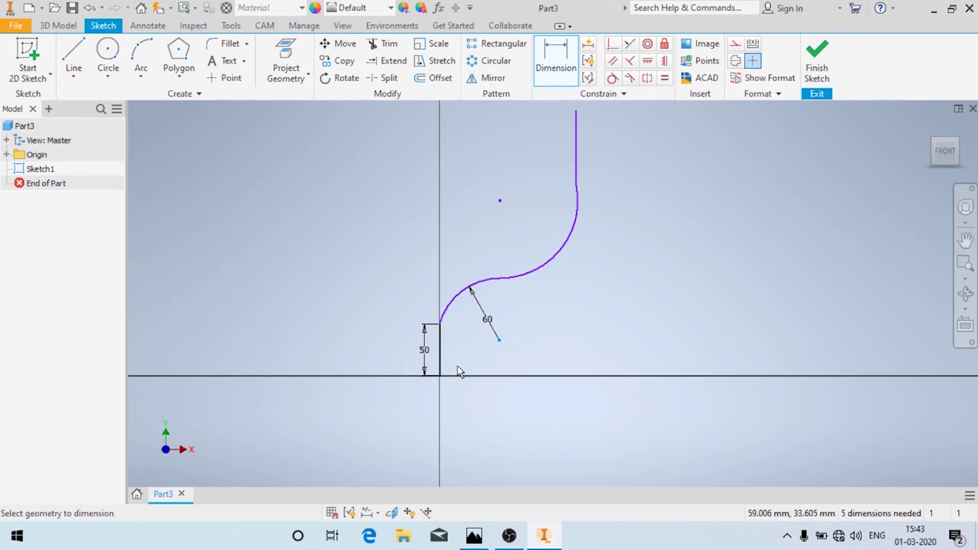
pyautogui.click(440, 375)
pyautogui.click(471, 395)
pyautogui.write('60')
pyautogui.press('Return')
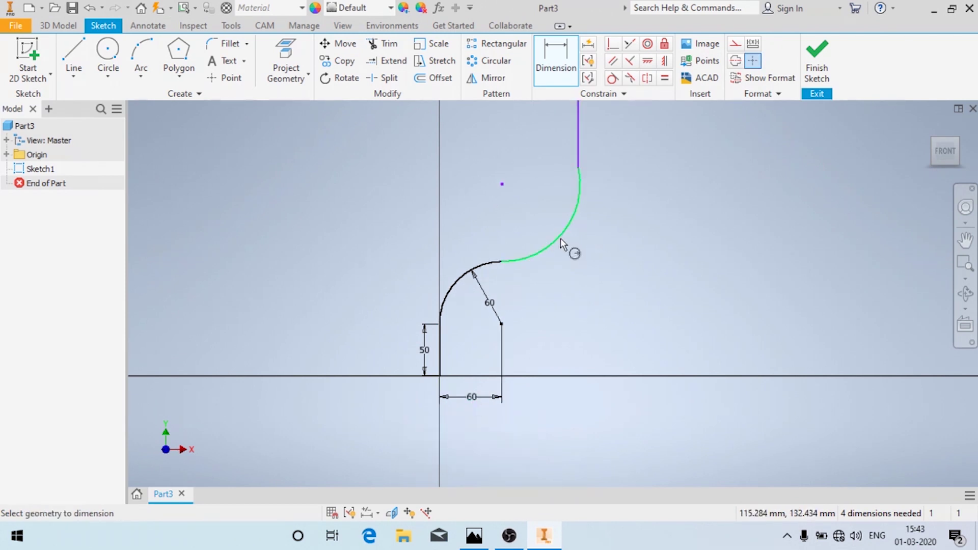
pyautogui.press('Escape')
pyautogui.moveTo(502, 184); pyautogui.dragTo(426, 191)
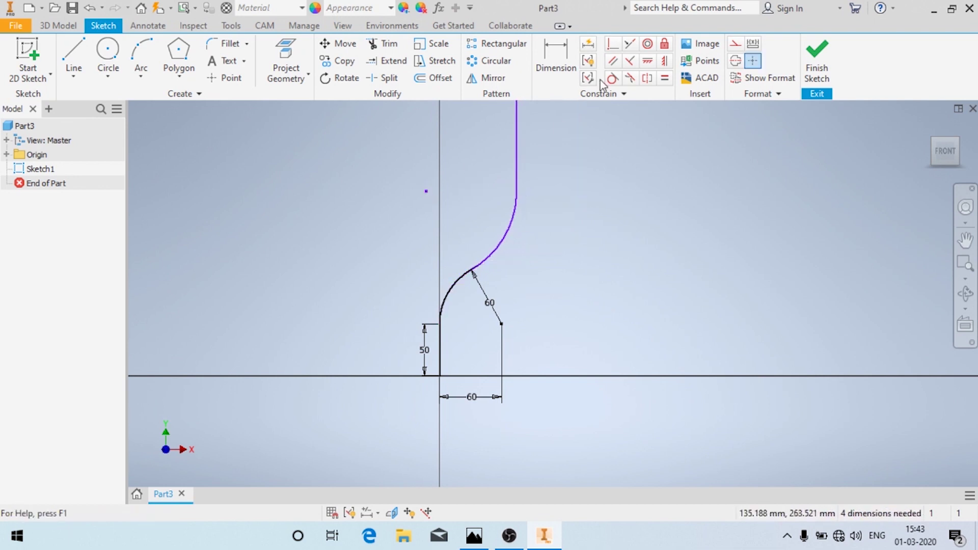
# Step: Set the upper arc's radius to 60 mm
pyautogui.click(555, 61)
pyautogui.click(506, 232)
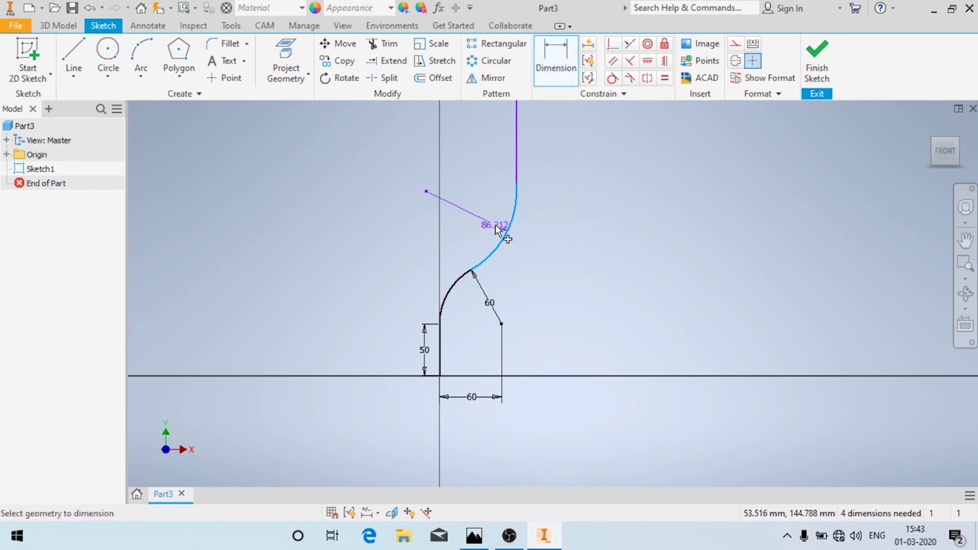
pyautogui.click(496, 230)
pyautogui.write('60')
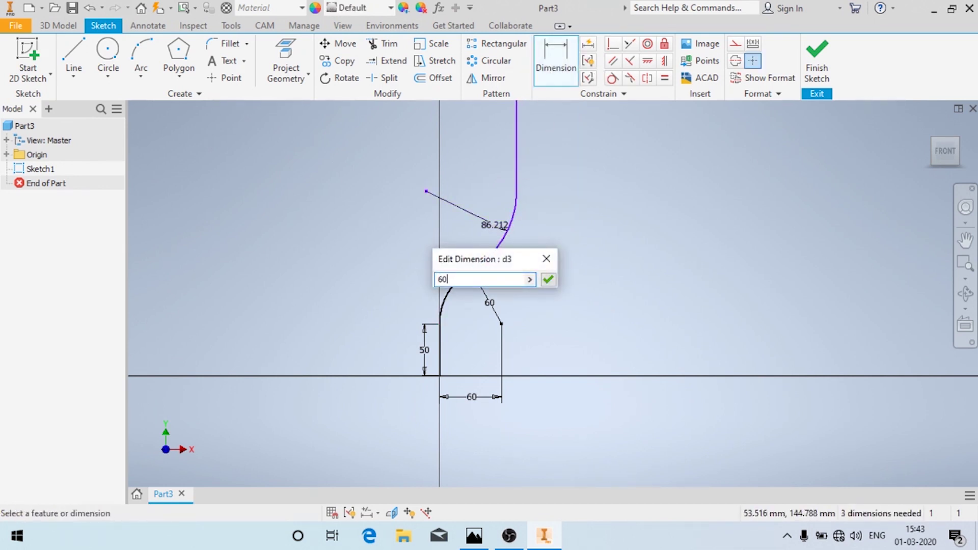
pyautogui.press('Return')
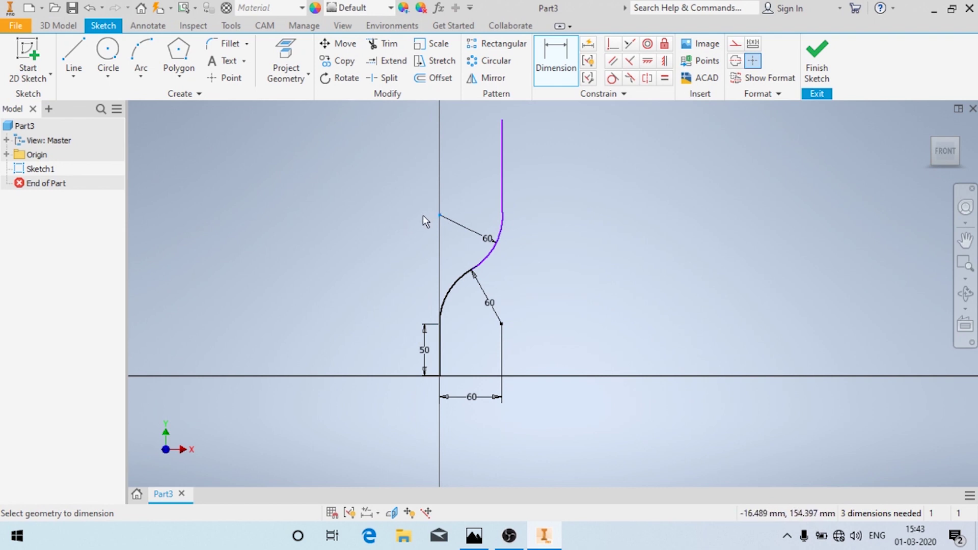
pyautogui.click(439, 217)
pyautogui.click(489, 270)
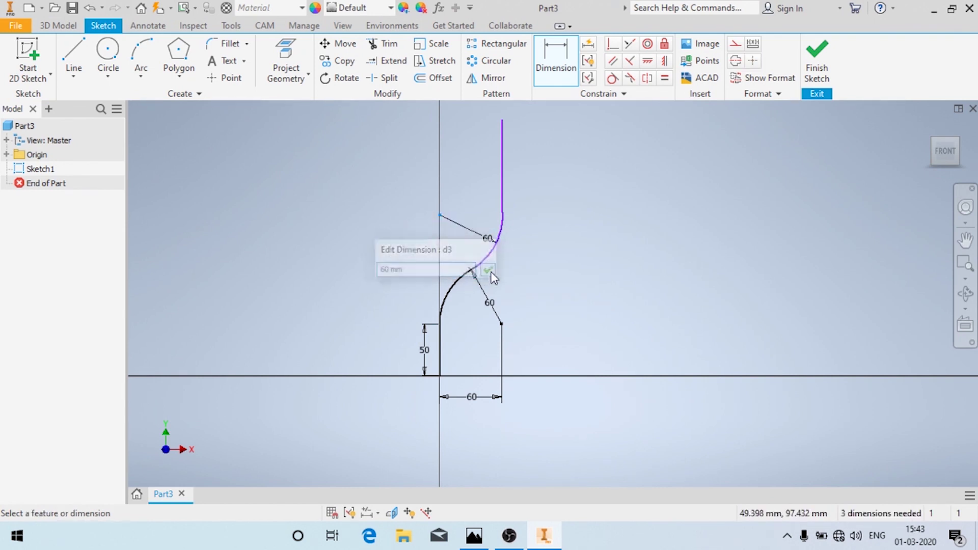
pyautogui.click(492, 251)
pyautogui.press('Escape')
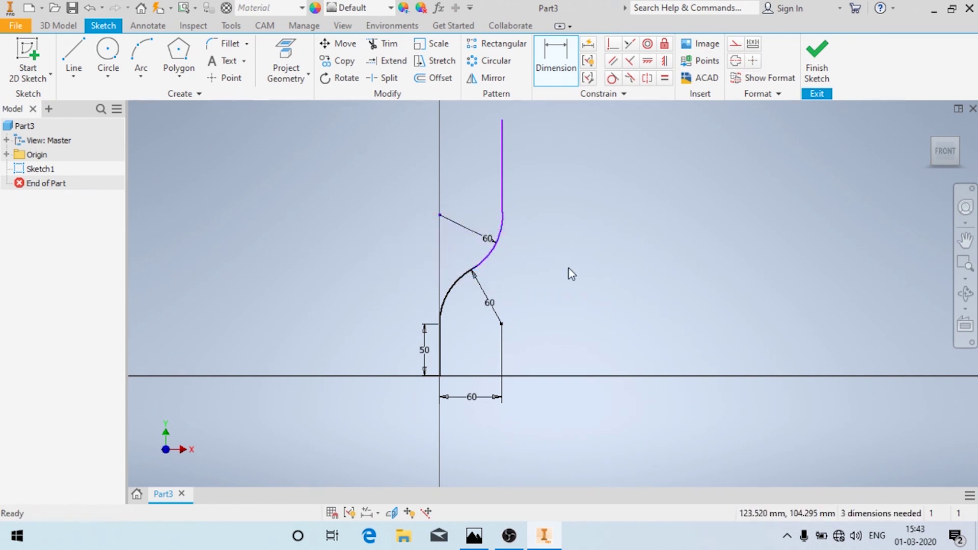
# Step: Place the upper arc centre 10 mm and the top line 50 mm from the vertical axis
pyautogui.moveTo(493, 256); pyautogui.dragTo(474, 262)
pyautogui.click(555, 56)
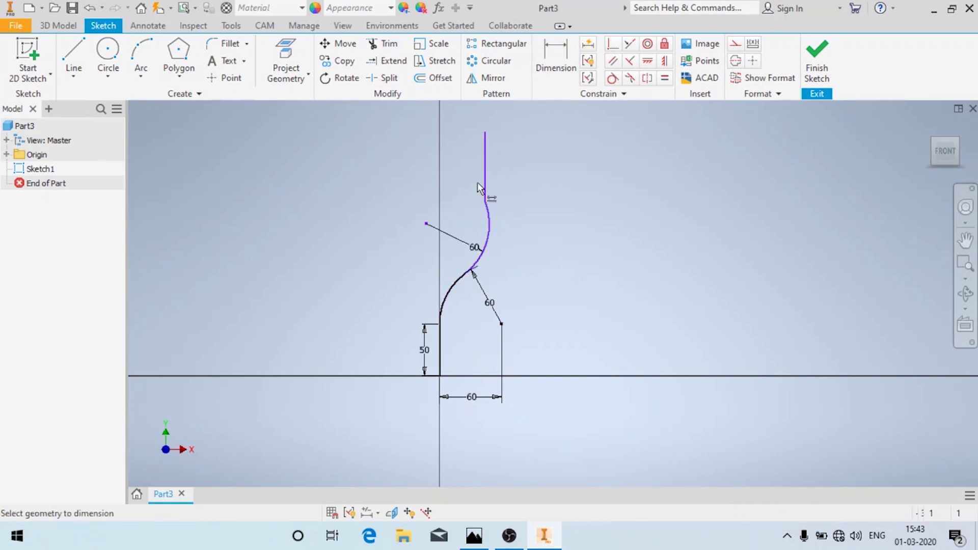
pyautogui.click(426, 224)
pyautogui.click(440, 376)
pyautogui.click(436, 177)
pyautogui.write('10')
pyautogui.press('Return')
pyautogui.click(438, 168)
pyautogui.click(458, 146)
pyautogui.write('50')
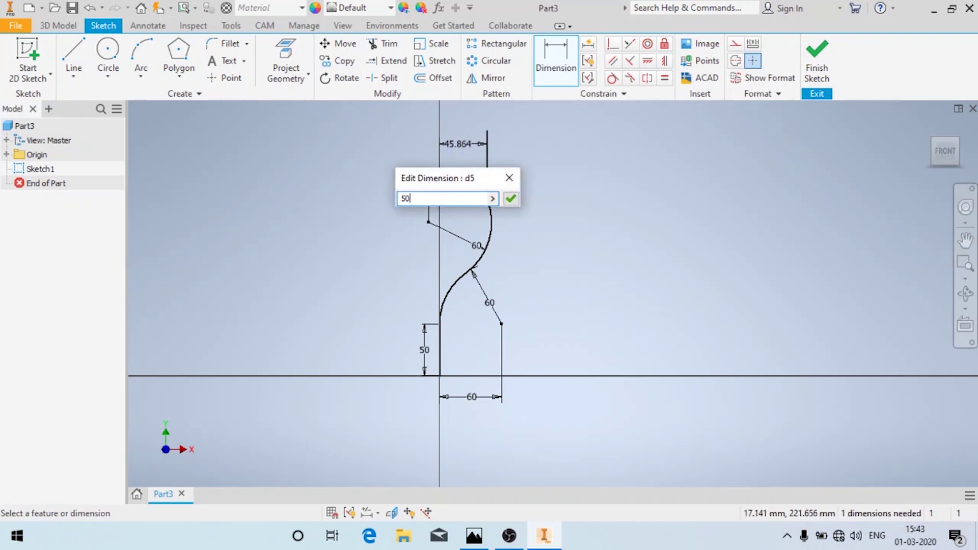
pyautogui.press('Return')
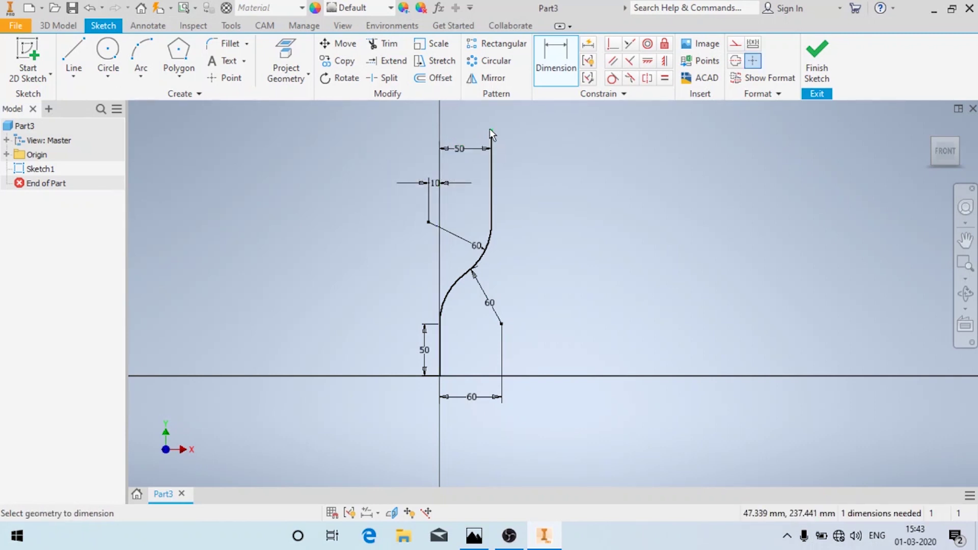
# Step: Dimension the profile's overall height from the origin to the top endpoint as 250 mm
pyautogui.click(493, 135)
pyautogui.click(440, 376)
pyautogui.click(748, 273)
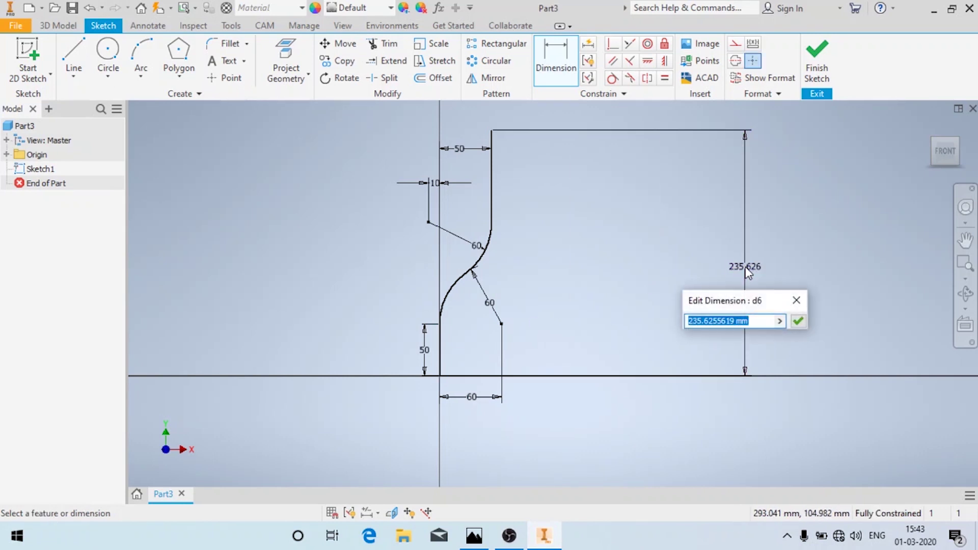
pyautogui.write('250')
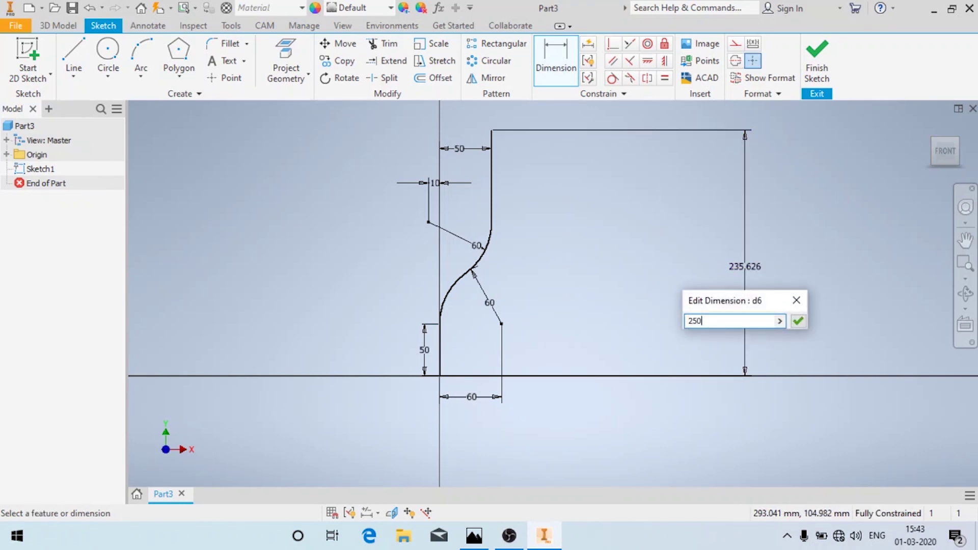
pyautogui.press('Return')
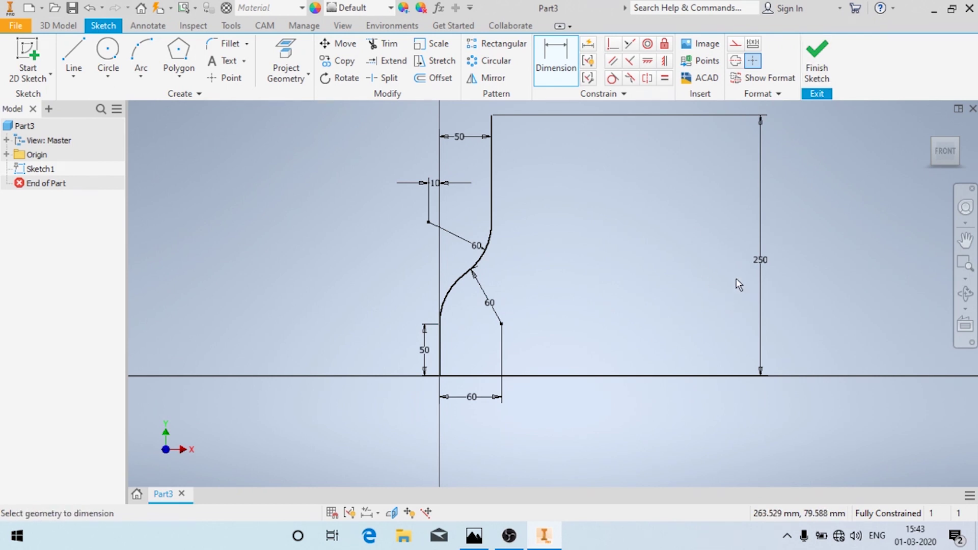
# Step: Finish Sketch1, reopen it briefly to check the profile, and exit back to part modelling
pyautogui.click(809, 68)
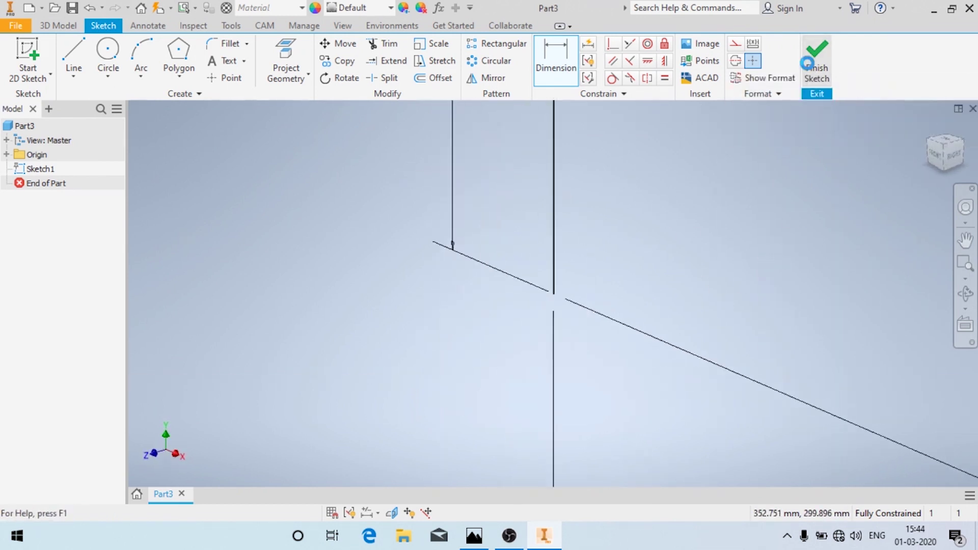
pyautogui.doubleClick(572, 280)
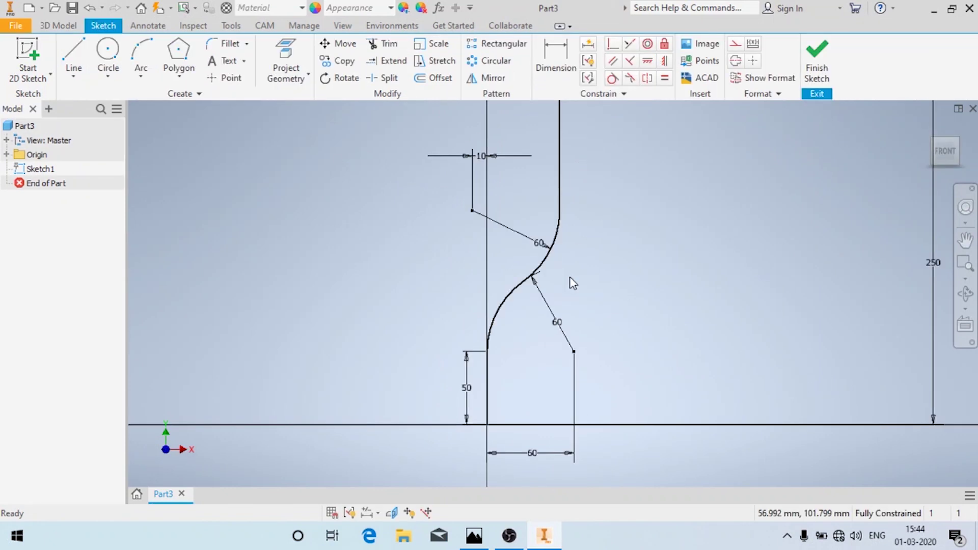
pyautogui.scroll(-3, 557, 229)
pyautogui.hotkey('ctrl', 'Return')
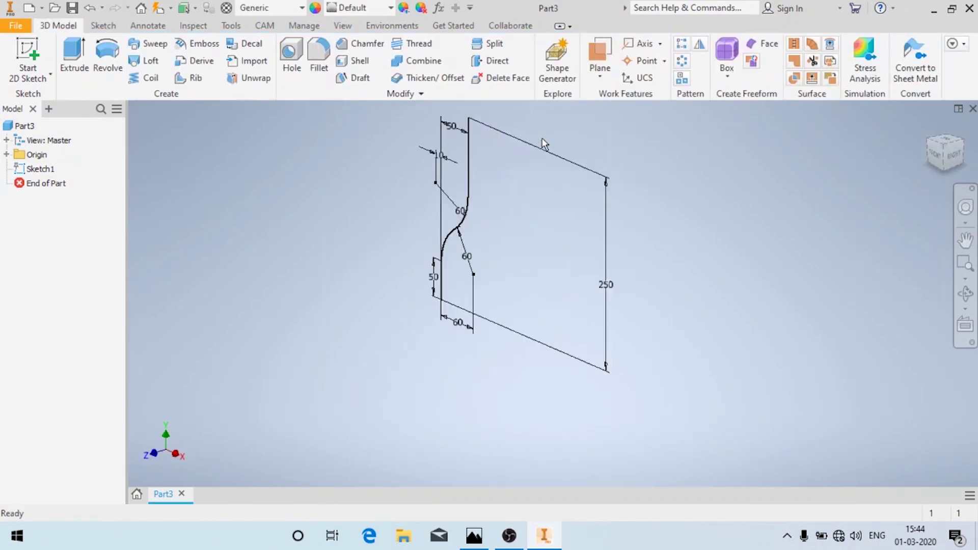
# Step: Start a new 2D sketch on the YZ origin plane after rechecking the reference drawing
pyautogui.click(50, 75)
pyautogui.click(43, 104)
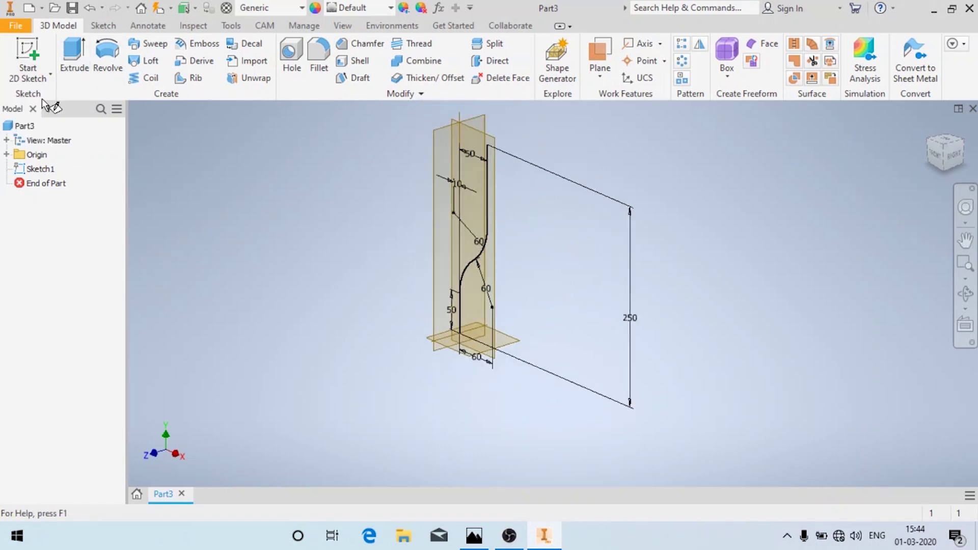
pyautogui.click(474, 535)
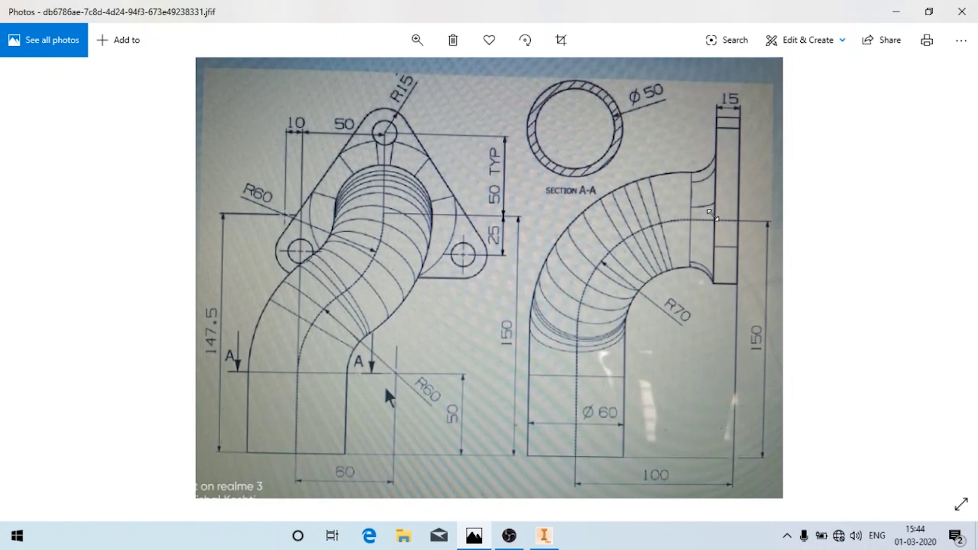
pyautogui.click(544, 535)
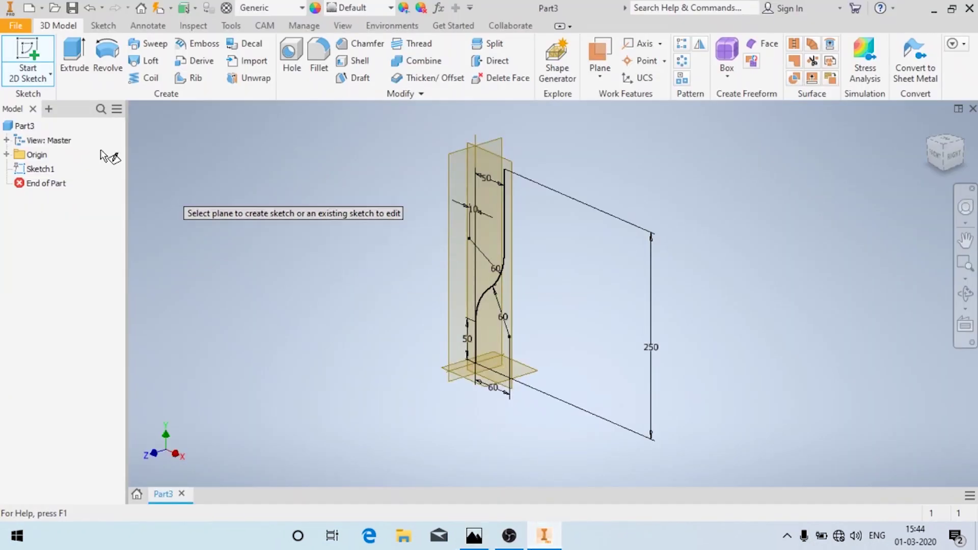
pyautogui.click(491, 143)
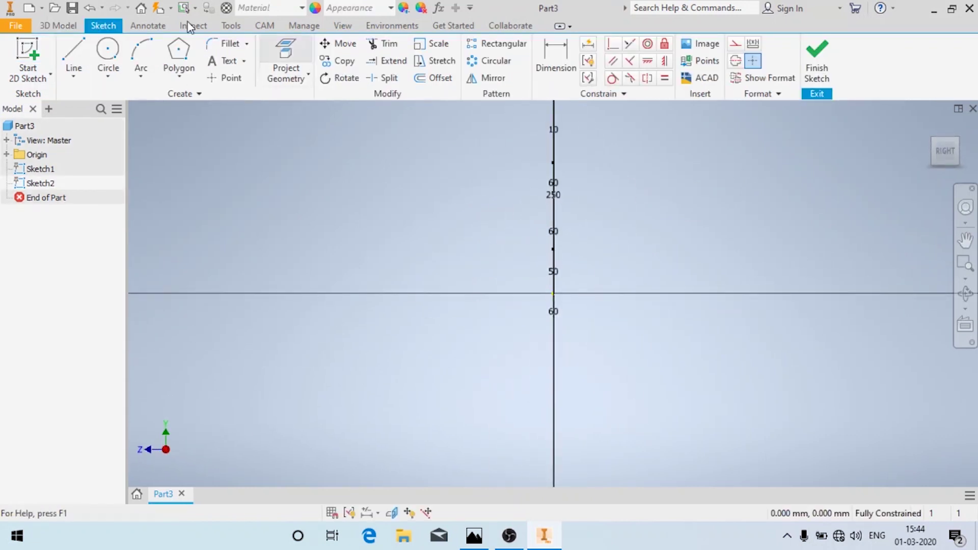
# Step: Draw a short vertical line up from the origin and a three-point arc curving up and right
pyautogui.click(76, 76)
pyautogui.click(96, 95)
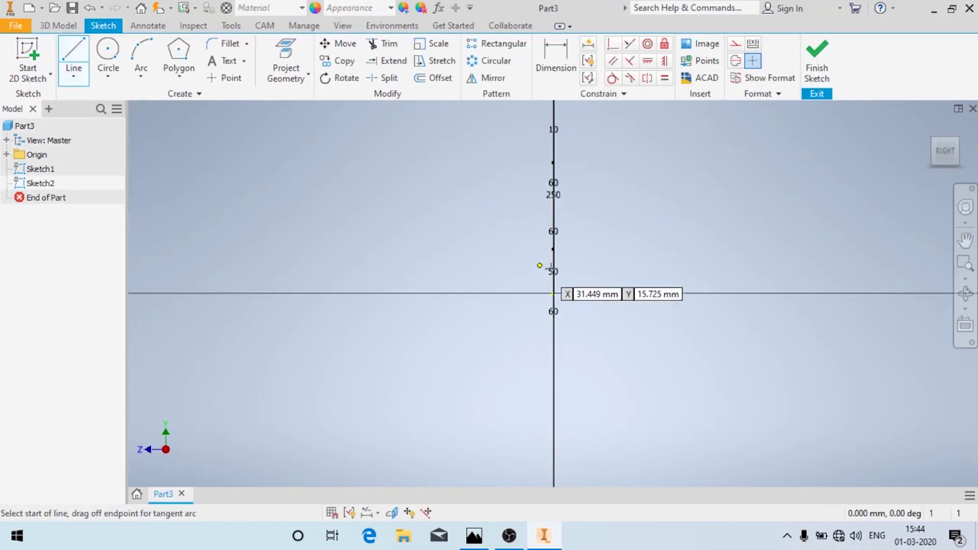
pyautogui.click(554, 294)
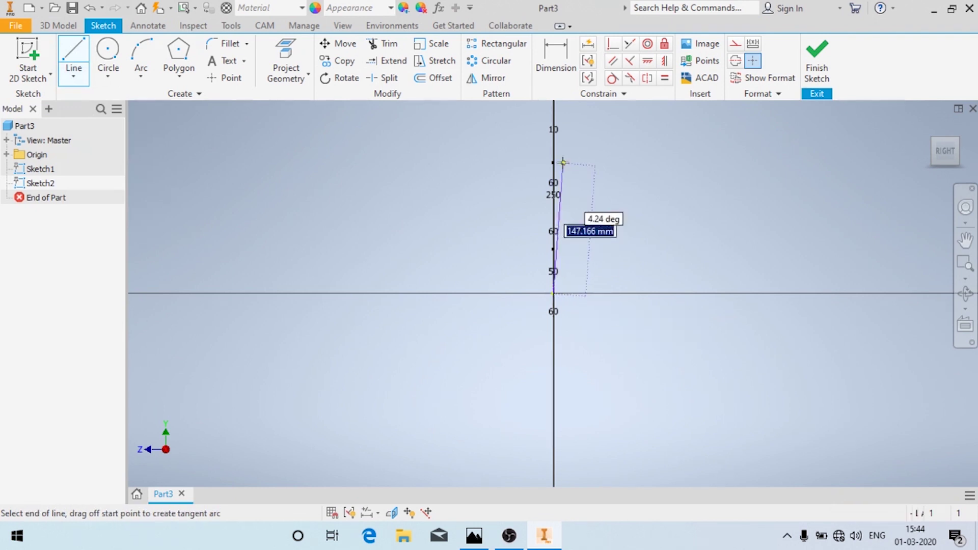
pyautogui.click(554, 262)
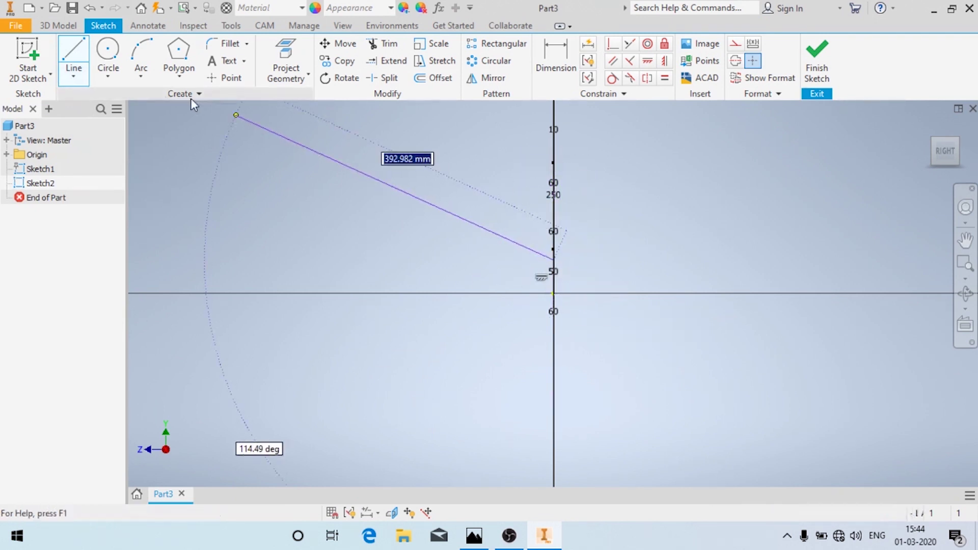
pyautogui.click(142, 75)
pyautogui.click(165, 104)
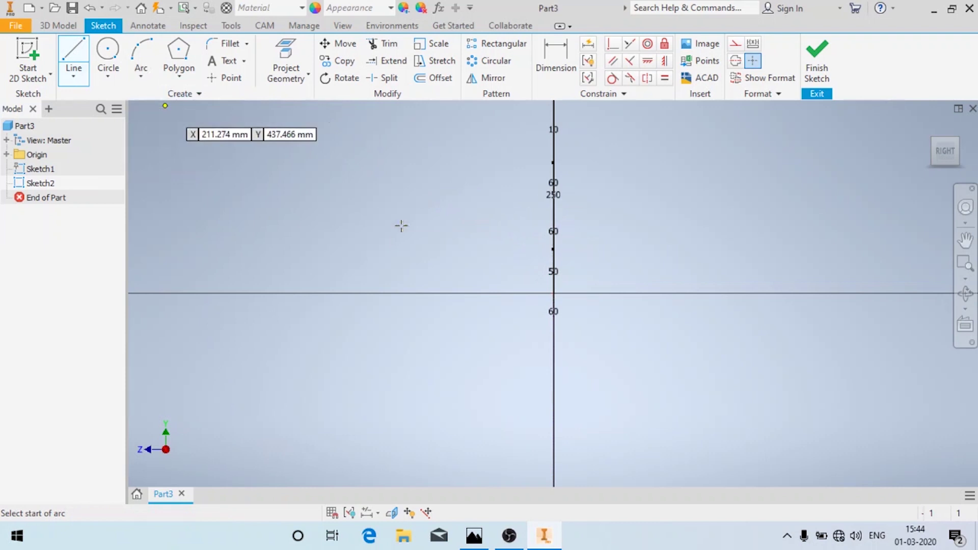
pyautogui.click(554, 257)
pyautogui.click(641, 207)
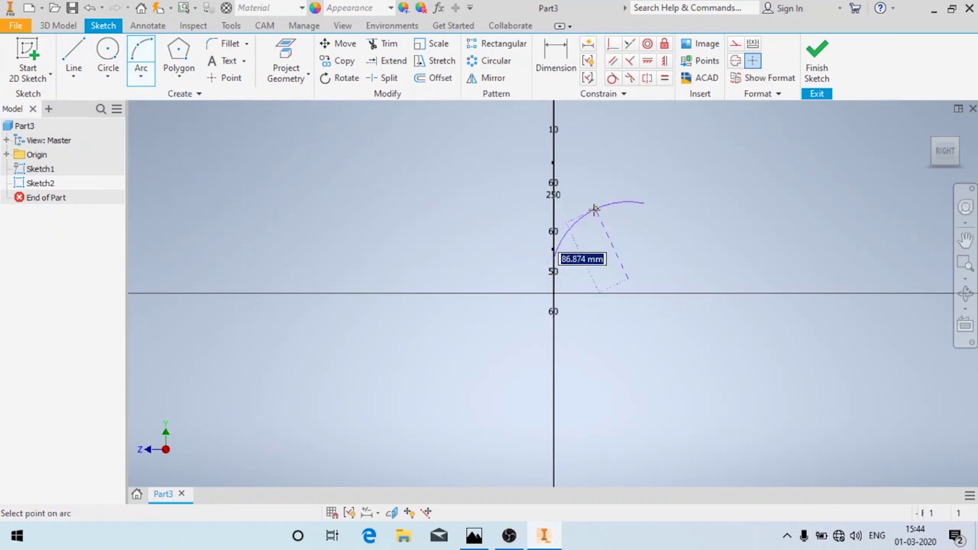
pyautogui.click(594, 219)
pyautogui.press('Escape')
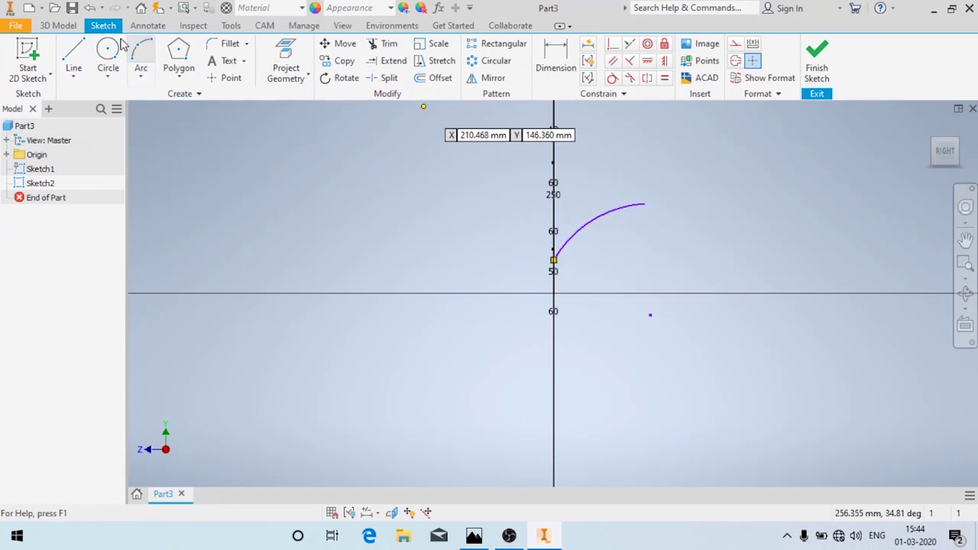
# Step: Add a horizontal line from the arc's end, make it tangent, and reposition the arc's start
pyautogui.click(81, 58)
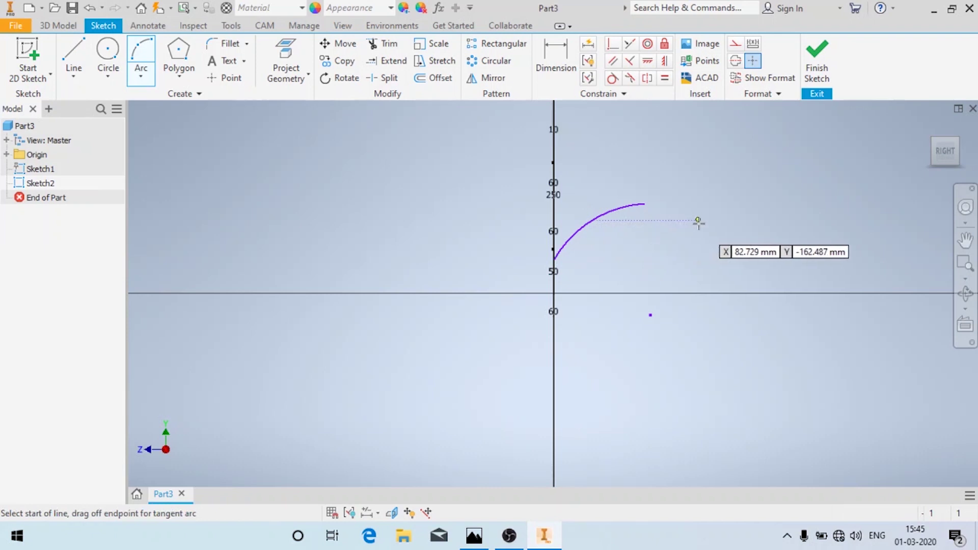
pyautogui.click(645, 204)
pyautogui.click(775, 204)
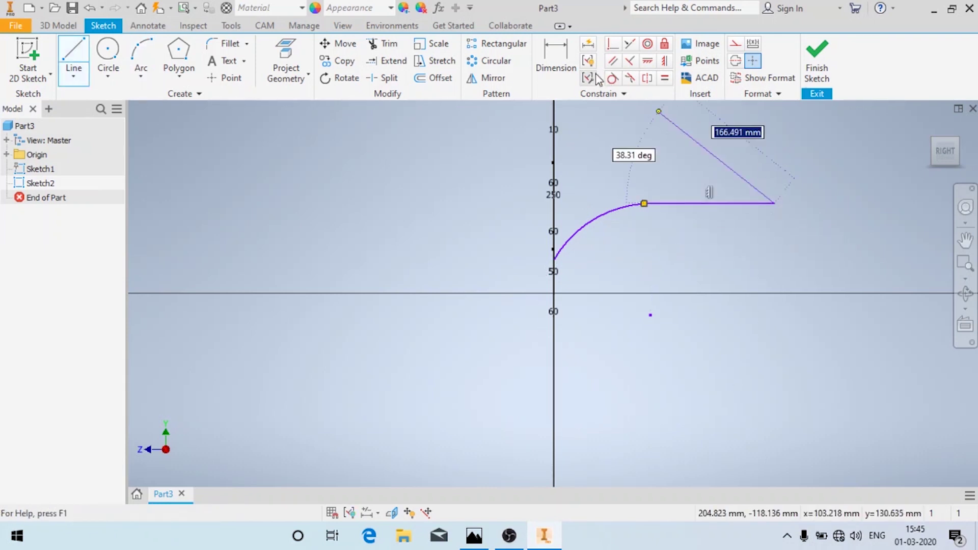
pyautogui.click(612, 78)
pyautogui.click(662, 203)
pyautogui.click(633, 204)
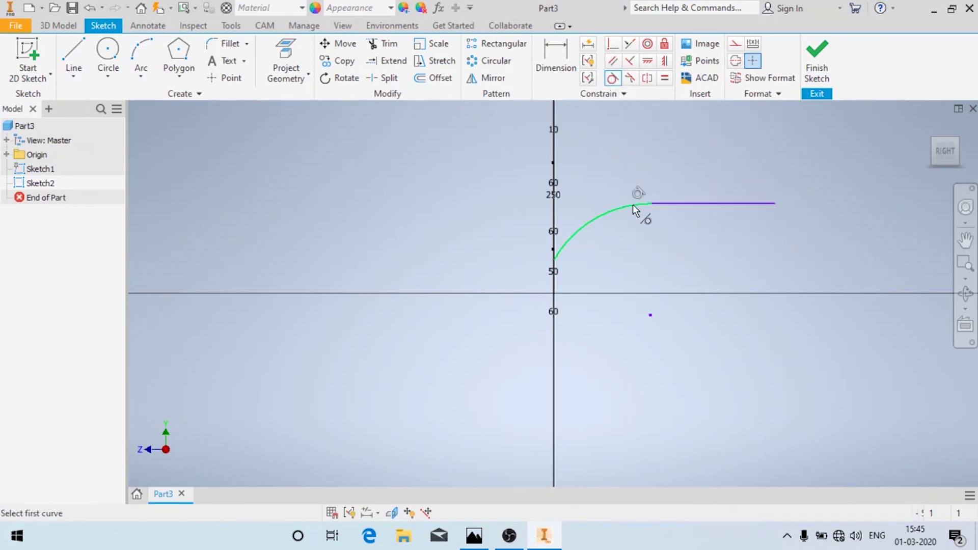
pyautogui.click(570, 241)
pyautogui.click(555, 280)
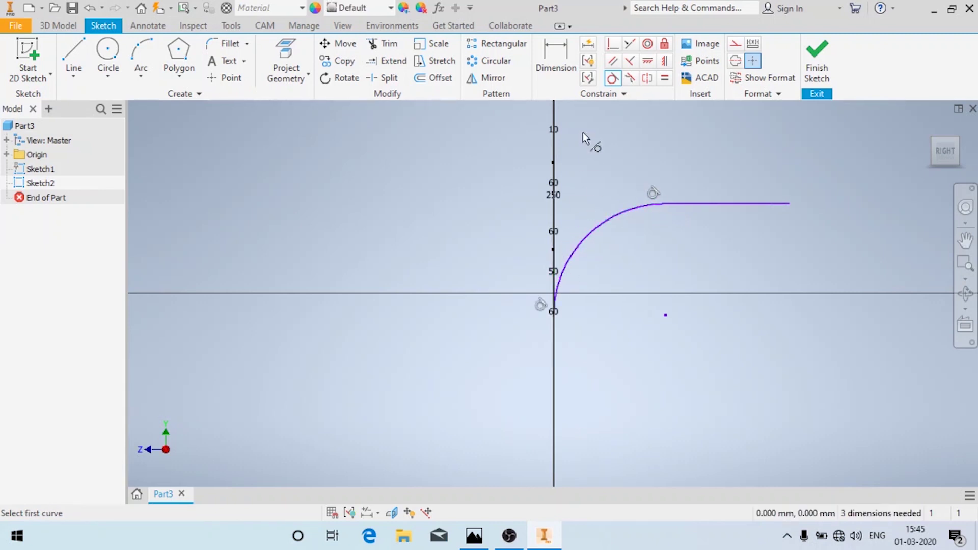
pyautogui.hotkey('ctrl', 'z')
pyautogui.moveTo(557, 261); pyautogui.dragTo(556, 239)
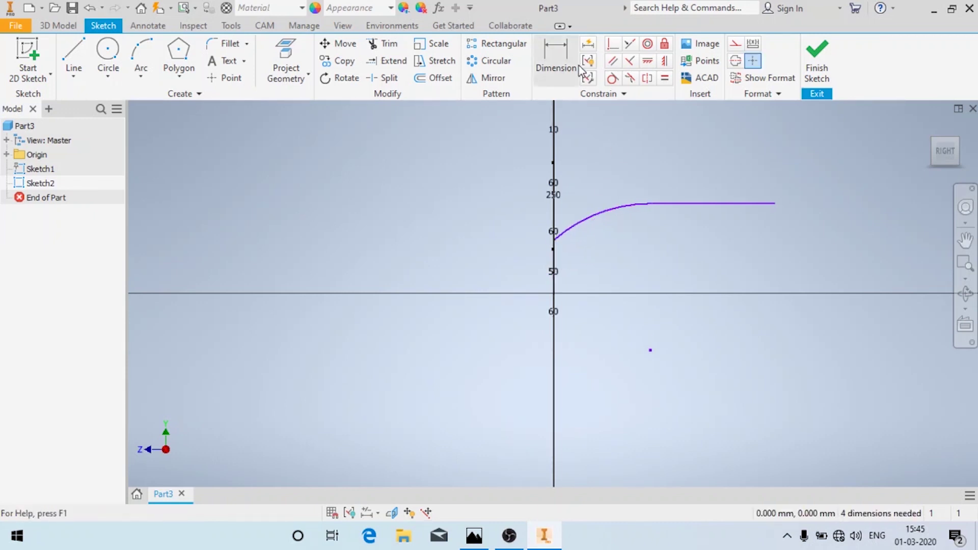
# Step: Set the horizontal line's height above the origin to 150 mm
pyautogui.click(612, 77)
pyautogui.click(585, 222)
pyautogui.click(555, 256)
pyautogui.press('Escape')
pyautogui.hotkey('ctrl', 'z')
pyautogui.press('d')
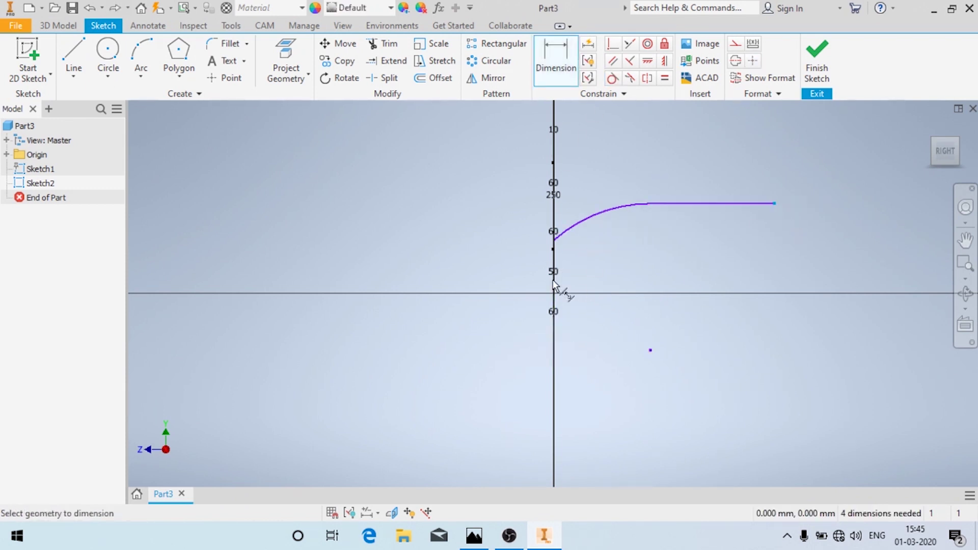
pyautogui.click(555, 294)
pyautogui.click(774, 203)
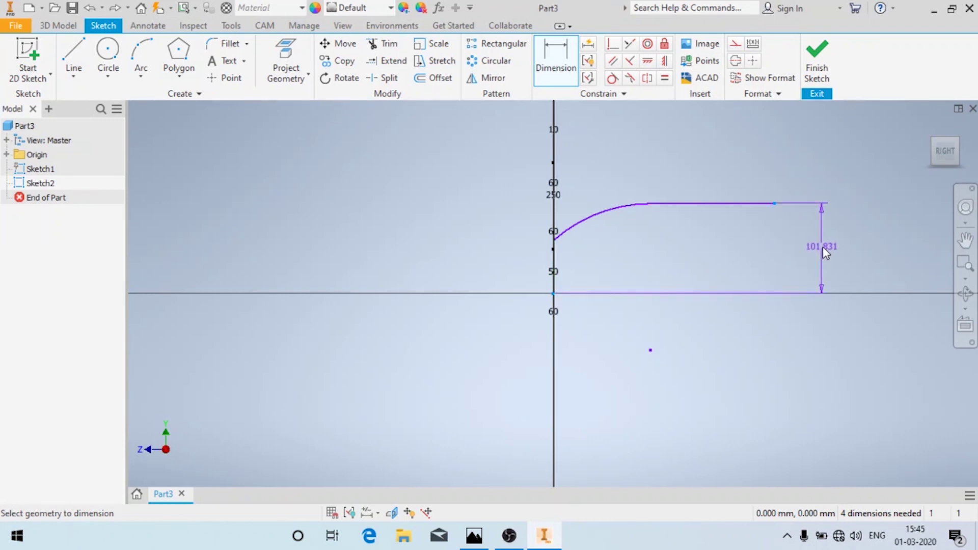
pyautogui.click(821, 247)
pyautogui.click(473, 535)
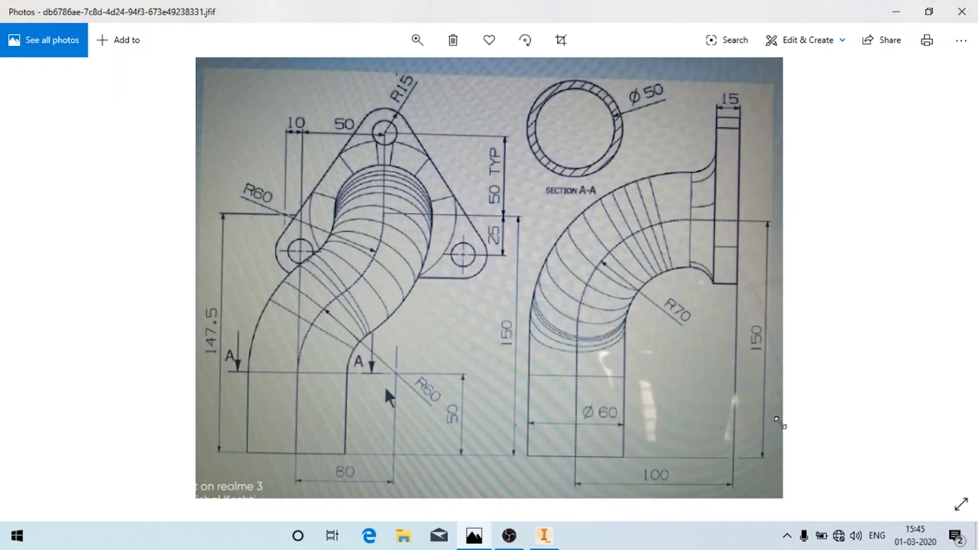
pyautogui.write('150')
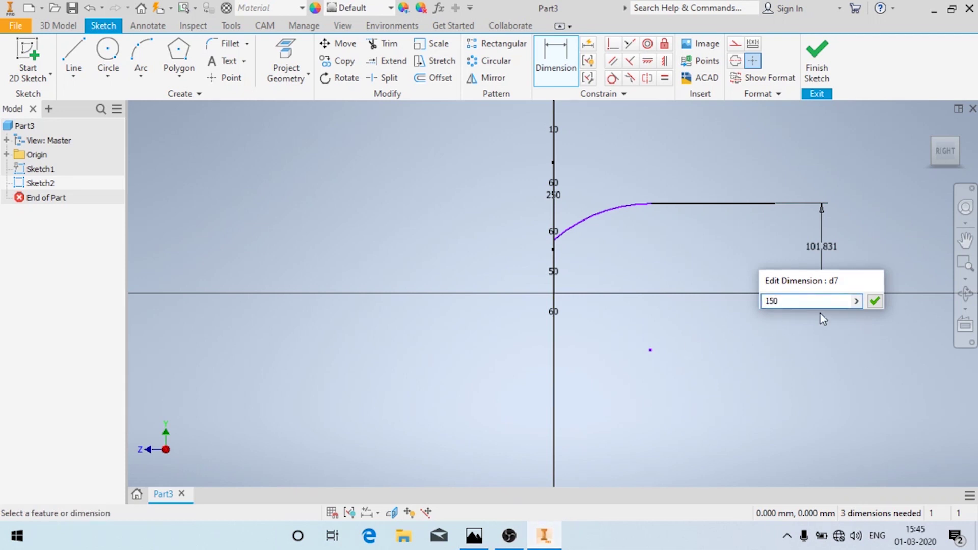
pyautogui.press('Return')
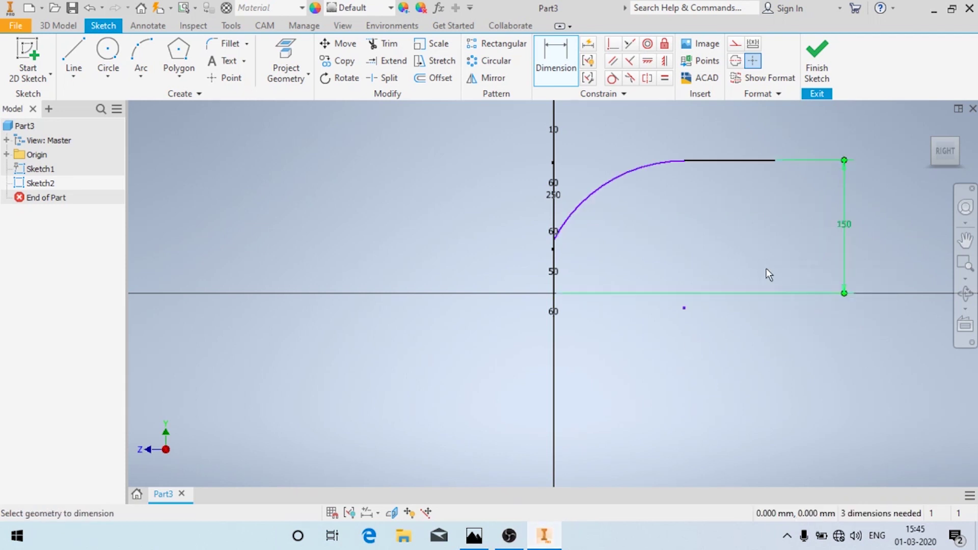
# Step: Add a 100 mm horizontal offset dimension to the path
pyautogui.click(576, 209)
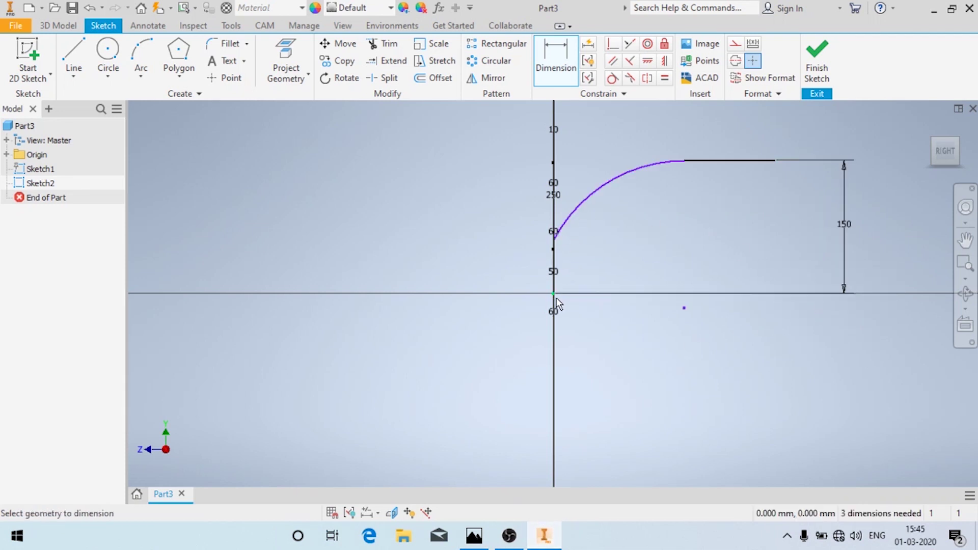
pyautogui.click(775, 160)
pyautogui.click(708, 326)
pyautogui.write('100')
pyautogui.press('Return')
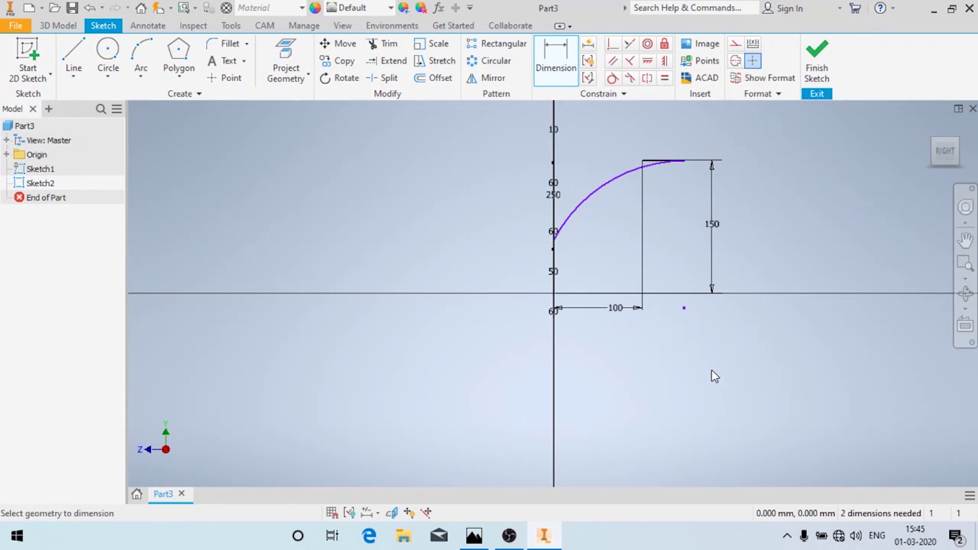
# Step: Make the arc tangent to the vertical line and give it a 70 mm radius
pyautogui.click(474, 535)
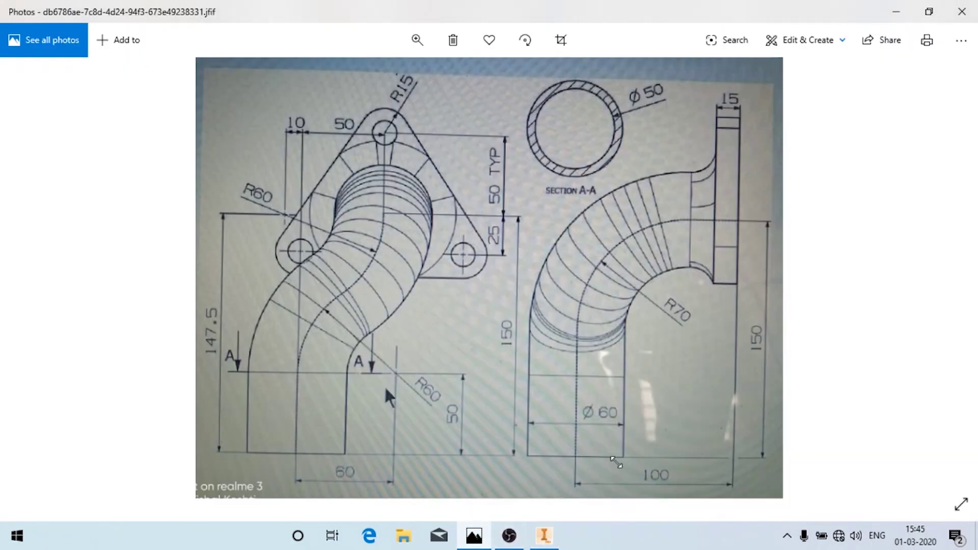
pyautogui.click(541, 535)
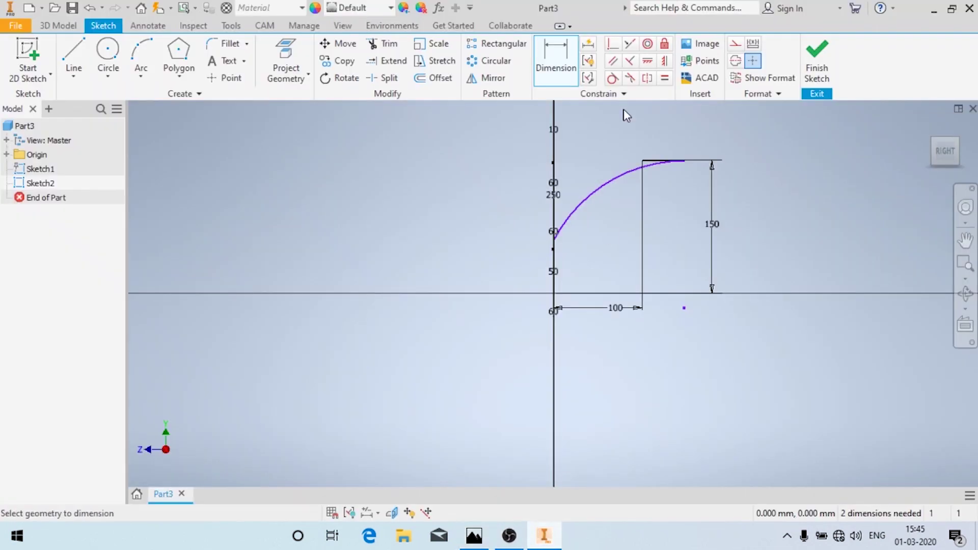
pyautogui.click(613, 77)
pyautogui.click(576, 219)
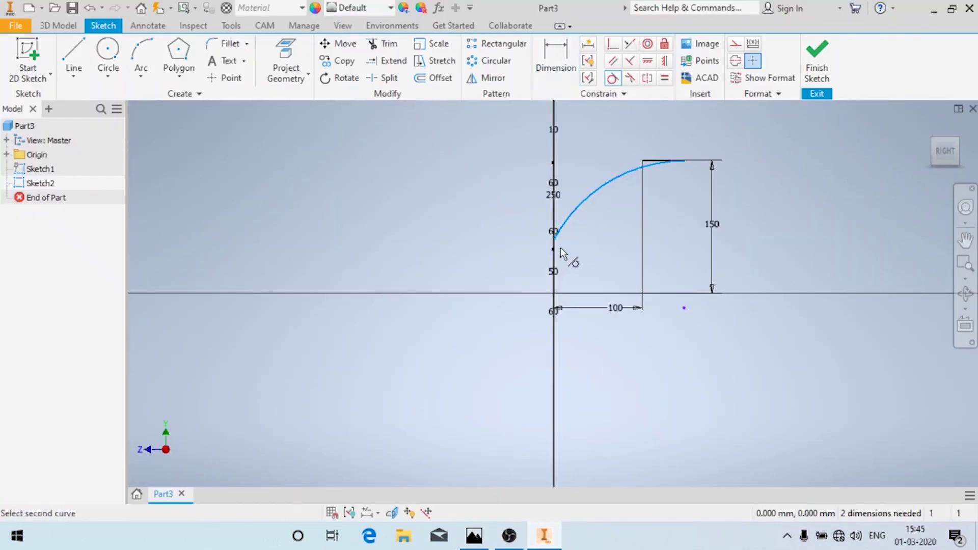
pyautogui.click(555, 260)
pyautogui.click(556, 56)
pyautogui.click(614, 193)
pyautogui.click(619, 232)
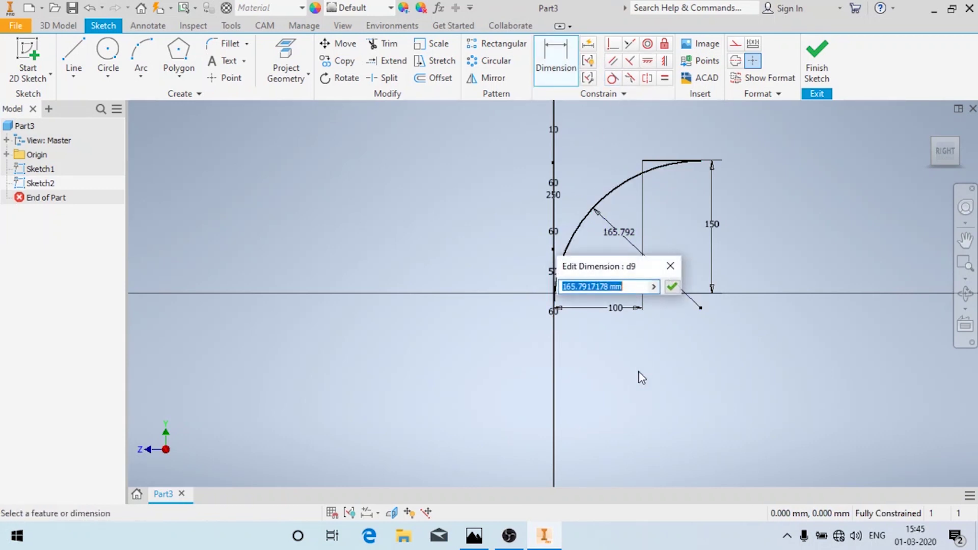
pyautogui.click(474, 536)
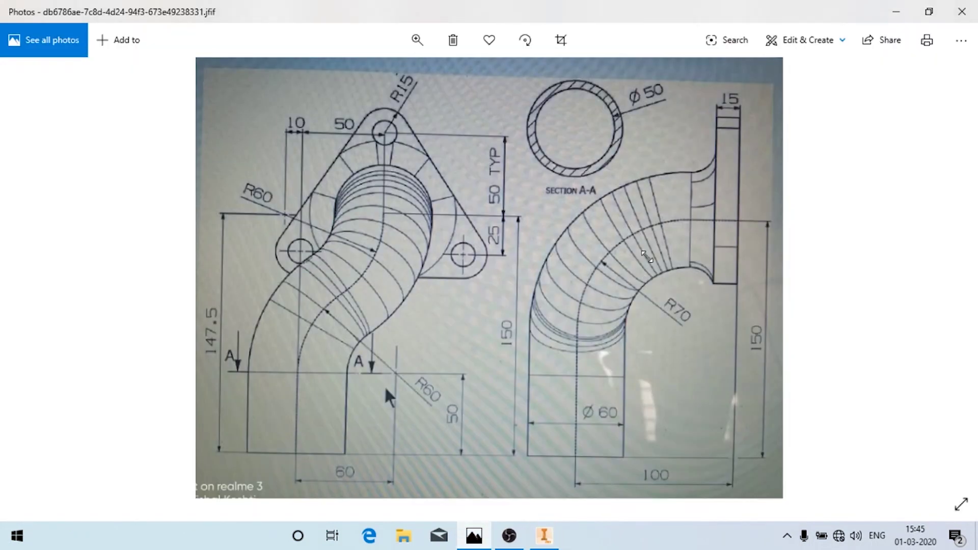
pyautogui.click(557, 540)
pyautogui.write('70')
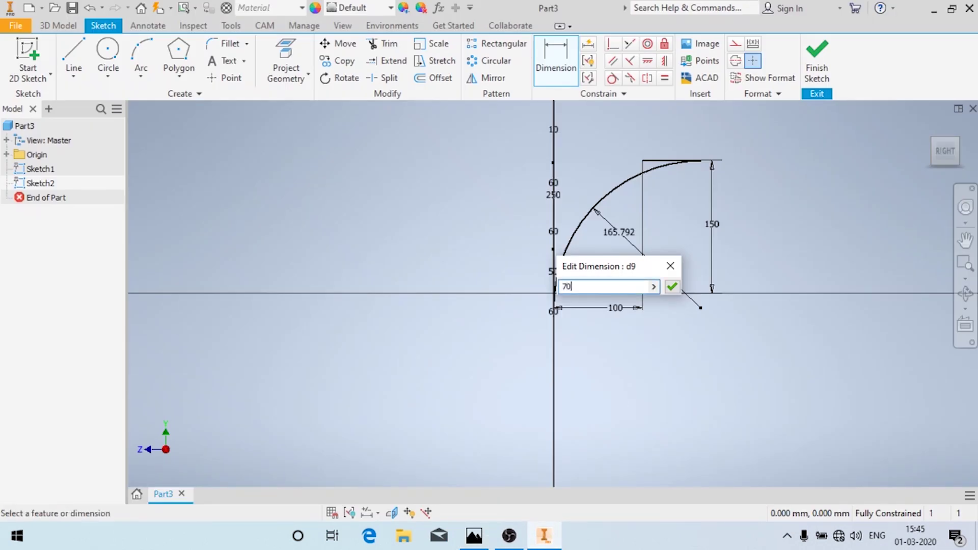
pyautogui.press('Return')
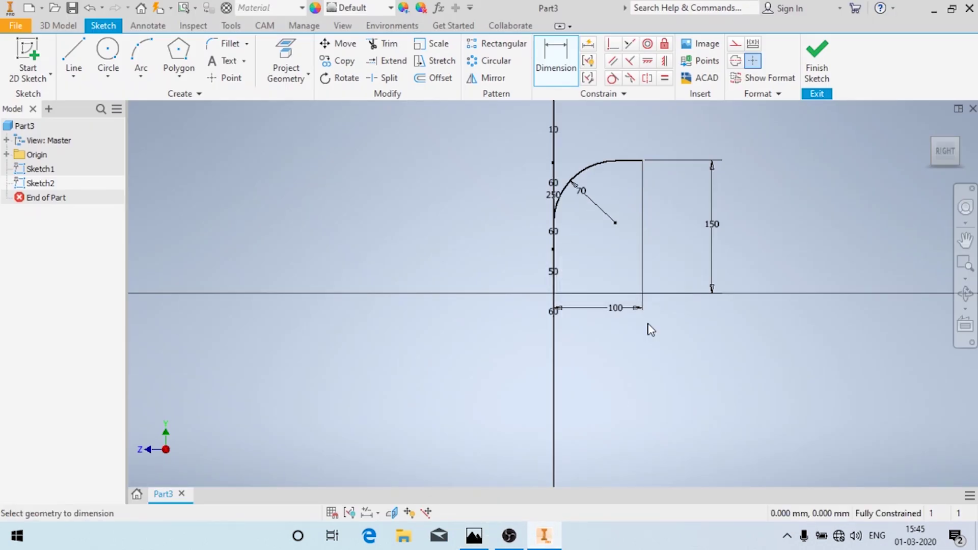
# Step: Finish the path sketch and start a new 3D sketch
pyautogui.click(819, 74)
pyautogui.moveTo(455, 219)
pyautogui.keyDown('shift'); pyautogui.mouseDown(button='middle')
pyautogui.moveTo(502, 213)
pyautogui.moveTo(469, 212)
pyautogui.mouseUp(button='middle'); pyautogui.keyUp('shift')
pyautogui.click(49, 80)
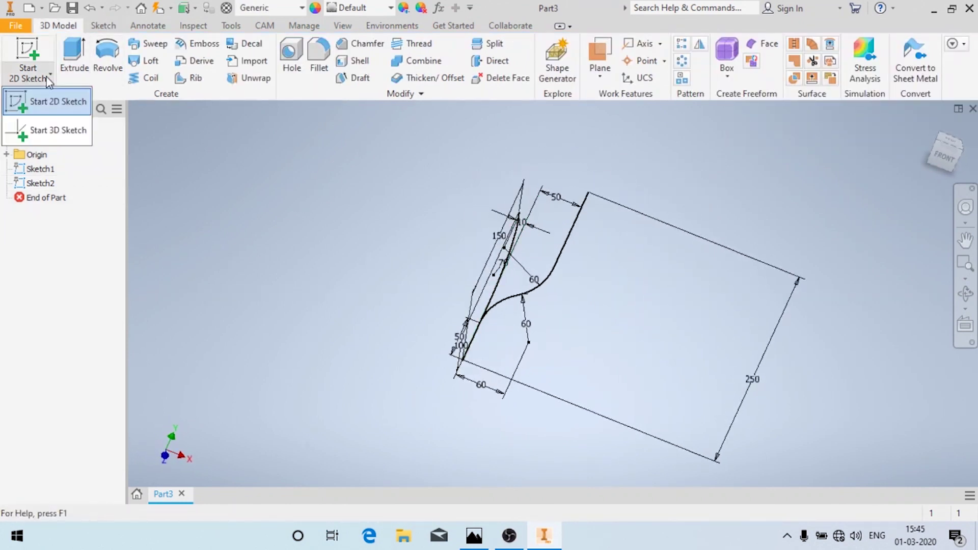
pyautogui.click(56, 130)
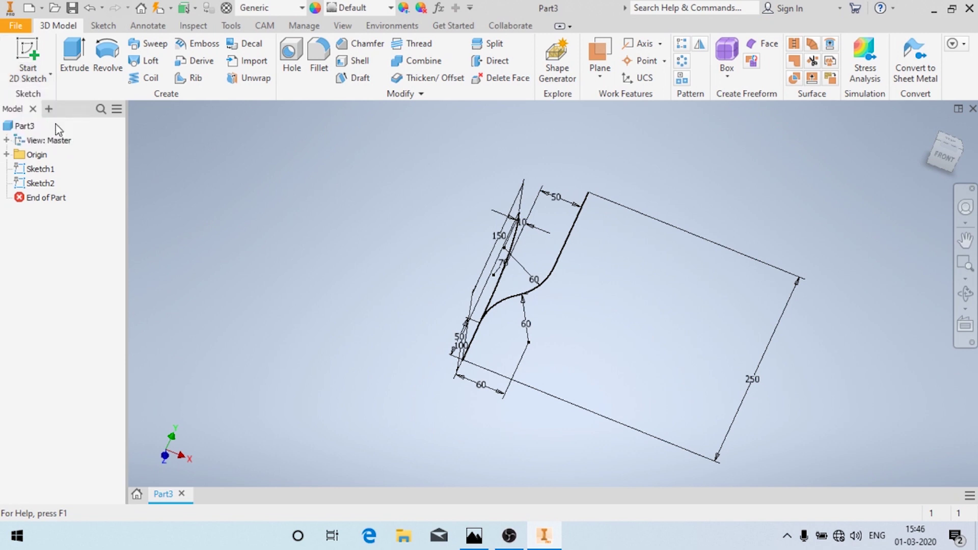
pyautogui.keyDown('shift'); pyautogui.moveTo(421, 219); pyautogui.dragTo(464, 221, button='middle'); pyautogui.keyUp('shift')
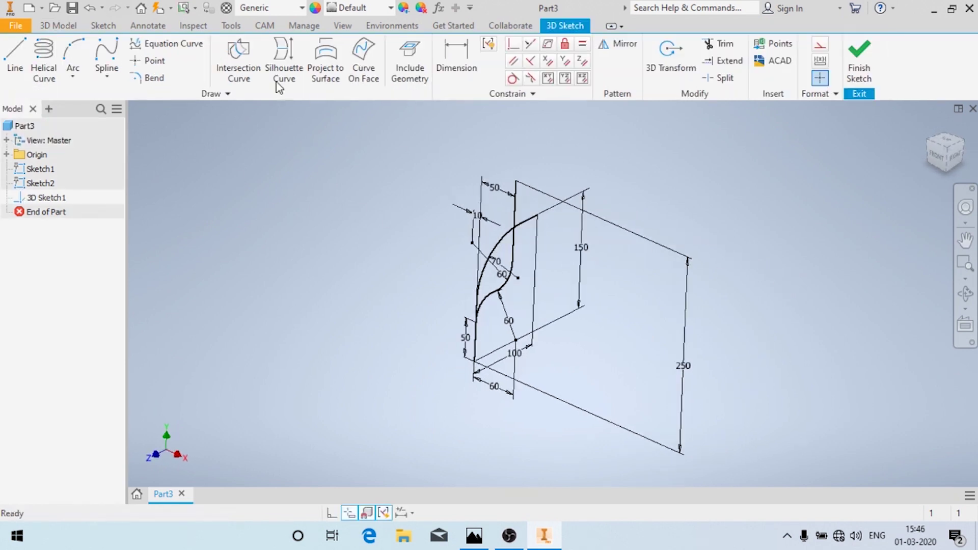
# Step: Create an intersection curve from the S-curve and the arc, then inspect it
pyautogui.click(239, 73)
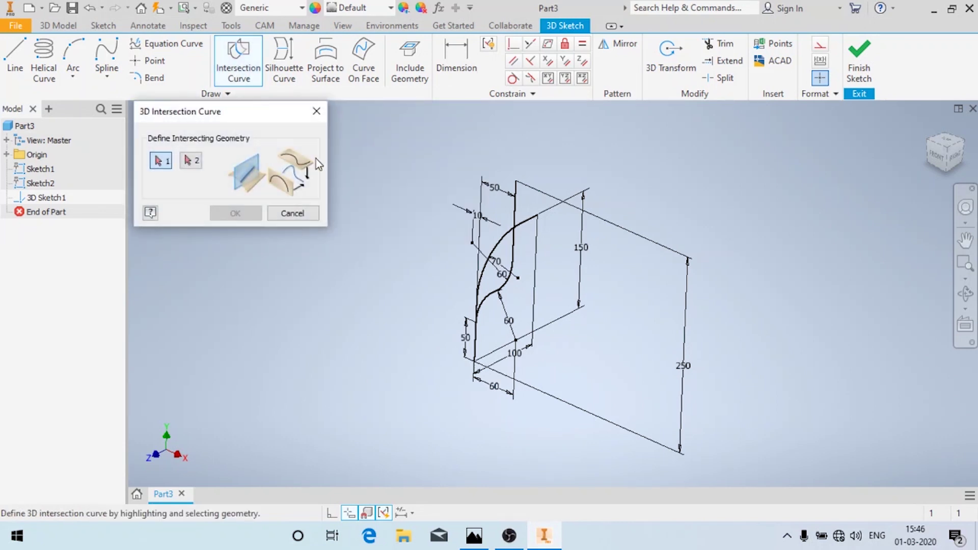
pyautogui.click(503, 297)
pyautogui.click(501, 244)
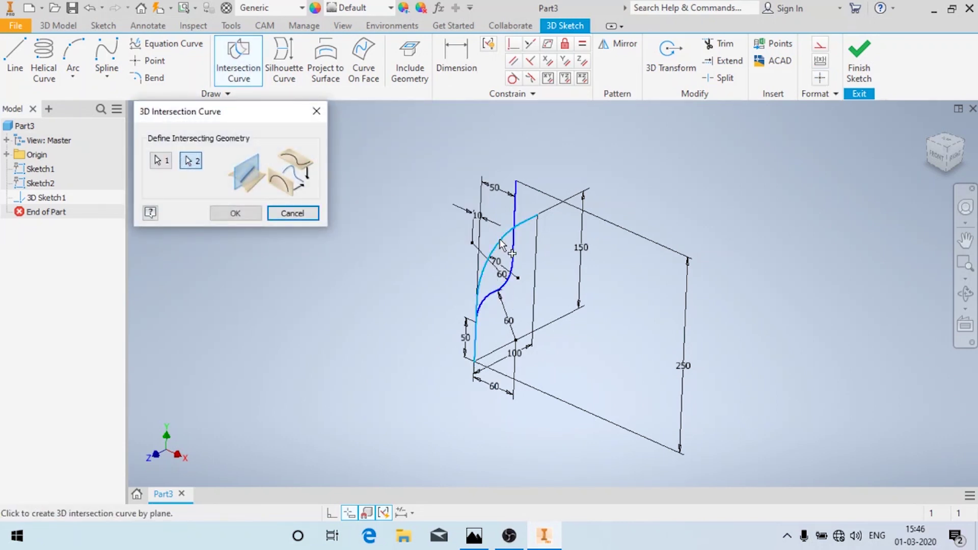
pyautogui.click(236, 214)
pyautogui.moveTo(554, 310)
pyautogui.keyDown('shift'); pyautogui.mouseDown(button='middle')
pyautogui.moveTo(504, 292)
pyautogui.moveTo(551, 255)
pyautogui.moveTo(522, 295)
pyautogui.moveTo(536, 266)
pyautogui.mouseUp(button='middle'); pyautogui.keyUp('shift')
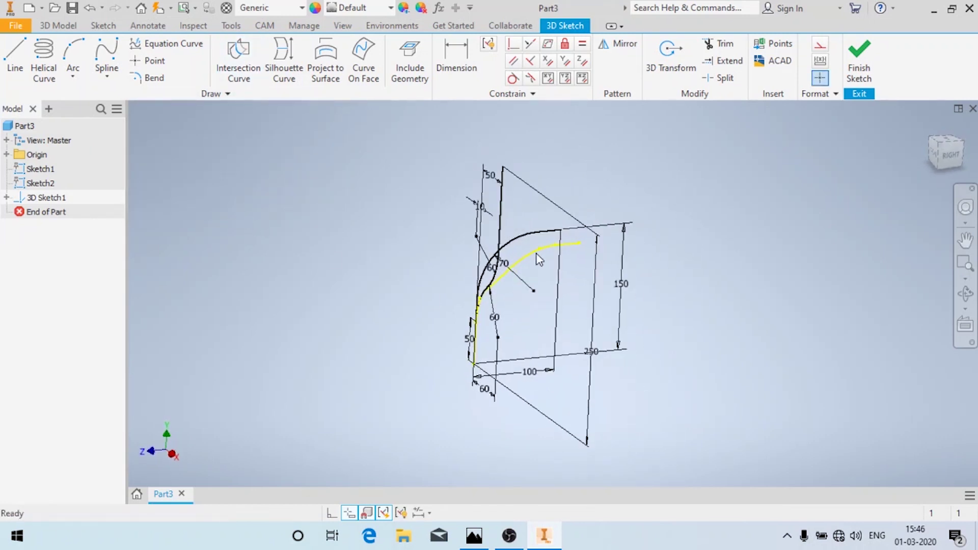
pyautogui.scroll(3, 511, 242)
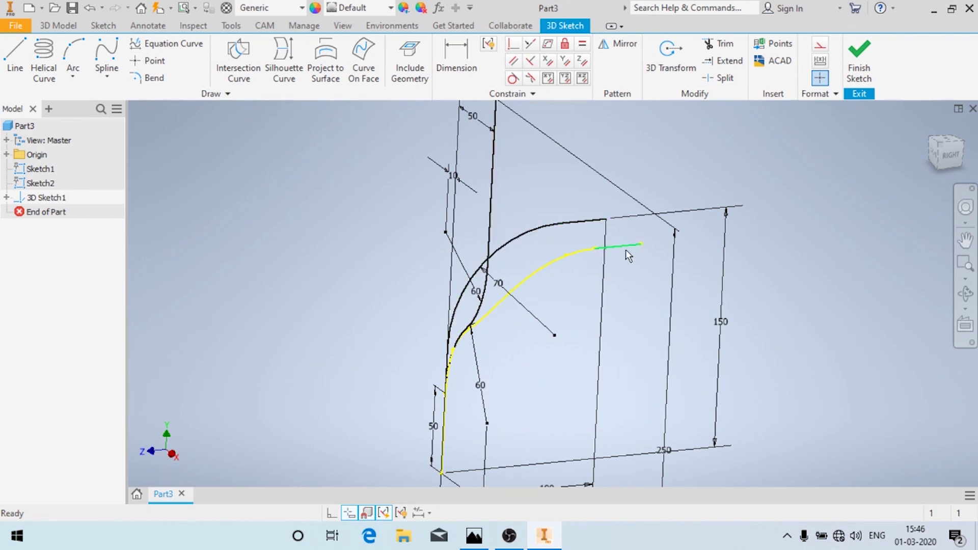
pyautogui.moveTo(614, 256)
pyautogui.keyDown('shift'); pyautogui.mouseDown(button='middle')
pyautogui.moveTo(504, 255)
pyautogui.moveTo(591, 244)
pyautogui.mouseUp(button='middle'); pyautogui.keyUp('shift')
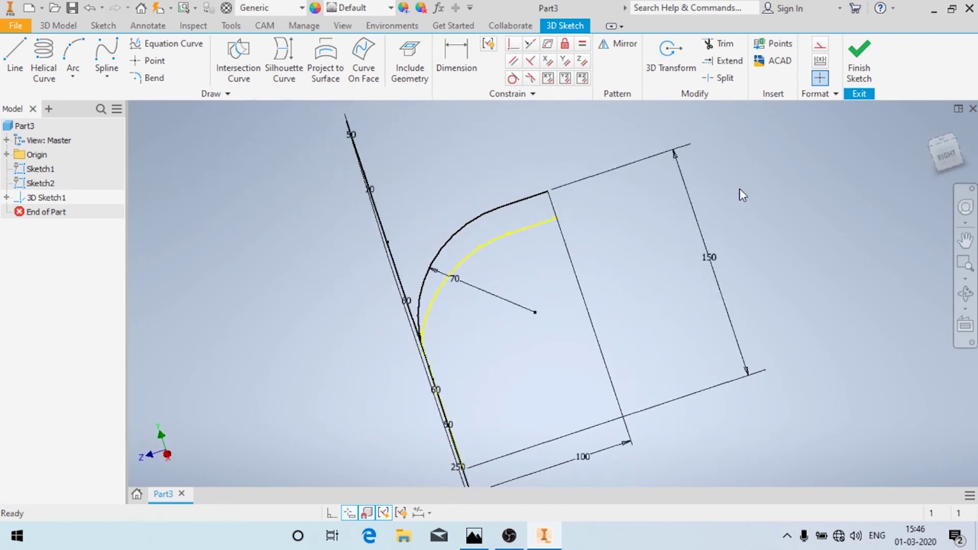
# Step: Finish the 3D sketch, hide Sketch1 and Sketch2, and bring up the pipe reference drawing
pyautogui.click(860, 79)
pyautogui.moveTo(565, 199)
pyautogui.keyDown('shift'); pyautogui.mouseDown(button='middle')
pyautogui.moveTo(579, 190)
pyautogui.moveTo(593, 209)
pyautogui.mouseUp(button='middle'); pyautogui.keyUp('shift')
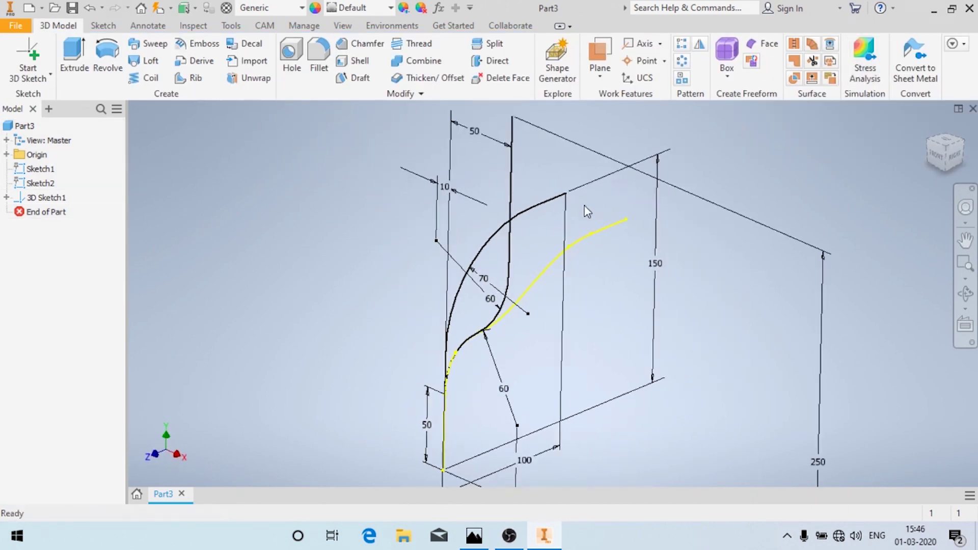
pyautogui.click(41, 169)
pyautogui.keyDown('ctrl'); pyautogui.click(41, 183); pyautogui.keyUp('ctrl')
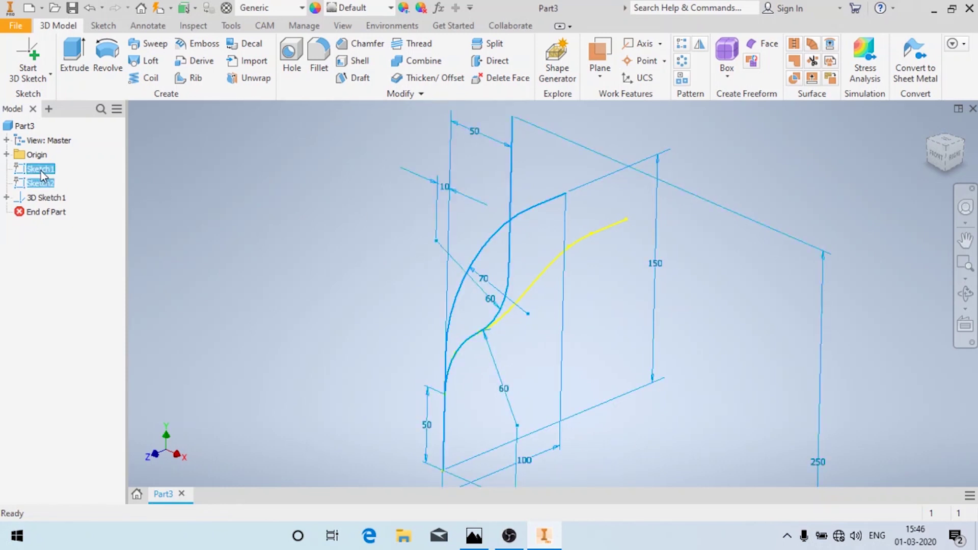
pyautogui.rightClick(41, 170)
pyautogui.click(76, 288)
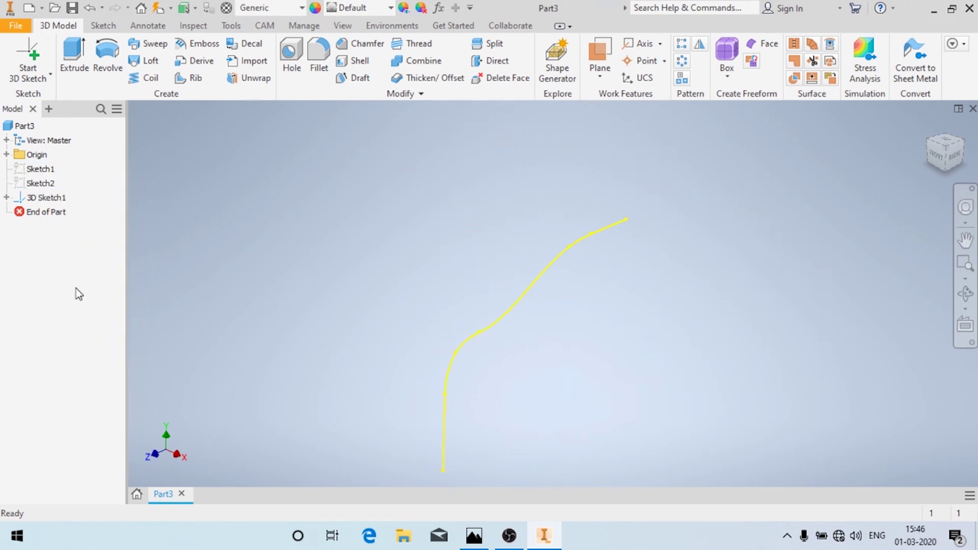
pyautogui.keyDown('shift'); pyautogui.moveTo(692, 273); pyautogui.dragTo(666, 273, button='middle'); pyautogui.keyUp('shift')
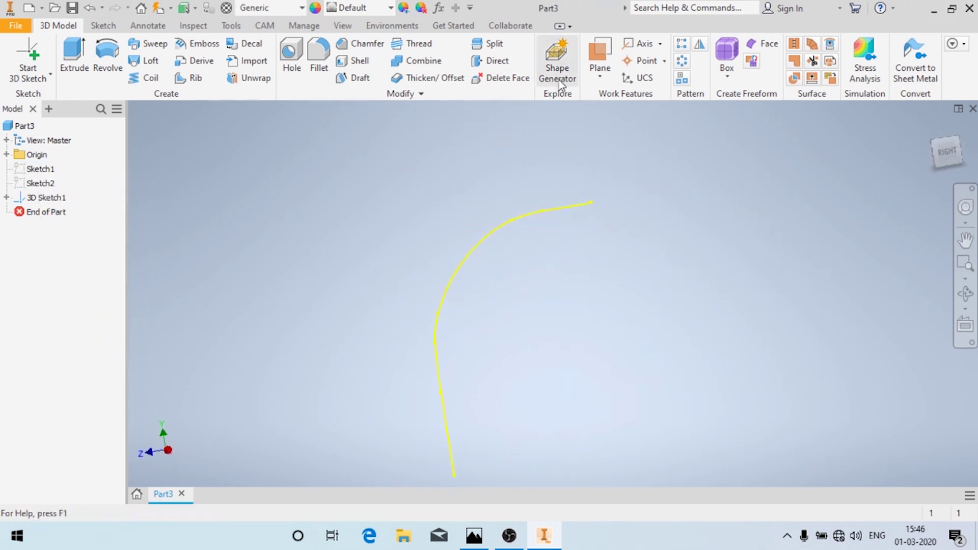
pyautogui.click(473, 535)
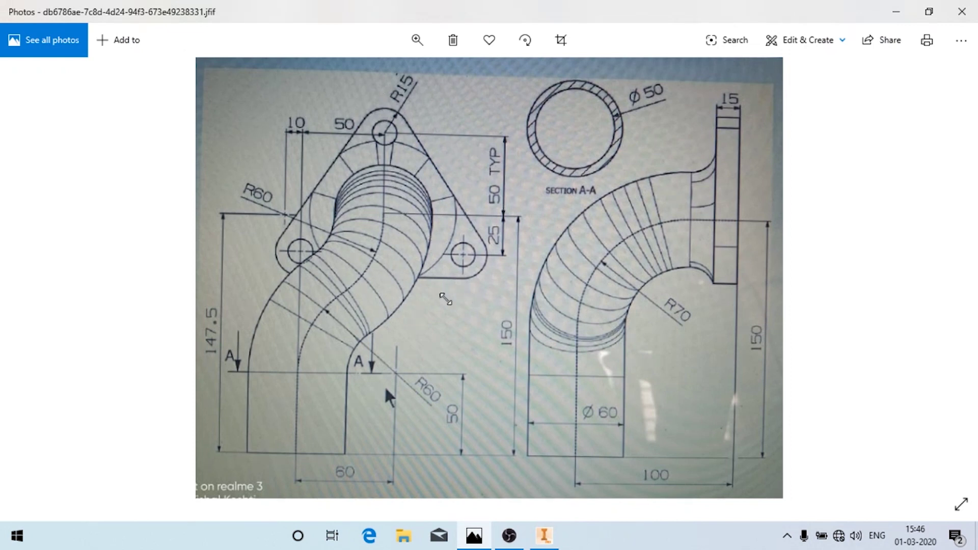
# Step: Switch back to the Inventor part and orbit around the 3D path curve
pyautogui.click(544, 536)
pyautogui.keyDown('shift'); pyautogui.moveTo(595, 220); pyautogui.dragTo(631, 233, button='middle'); pyautogui.keyUp('shift')
pyautogui.click(600, 74)
# Step: Create Work Plane1 normal to the path curve at its end point
pyautogui.click(607, 102)
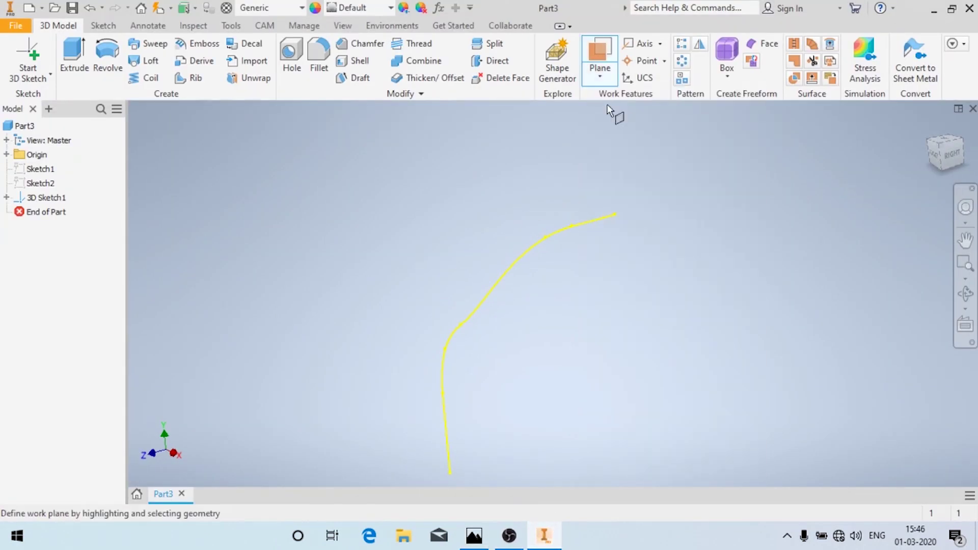
pyautogui.click(616, 213)
pyautogui.click(603, 224)
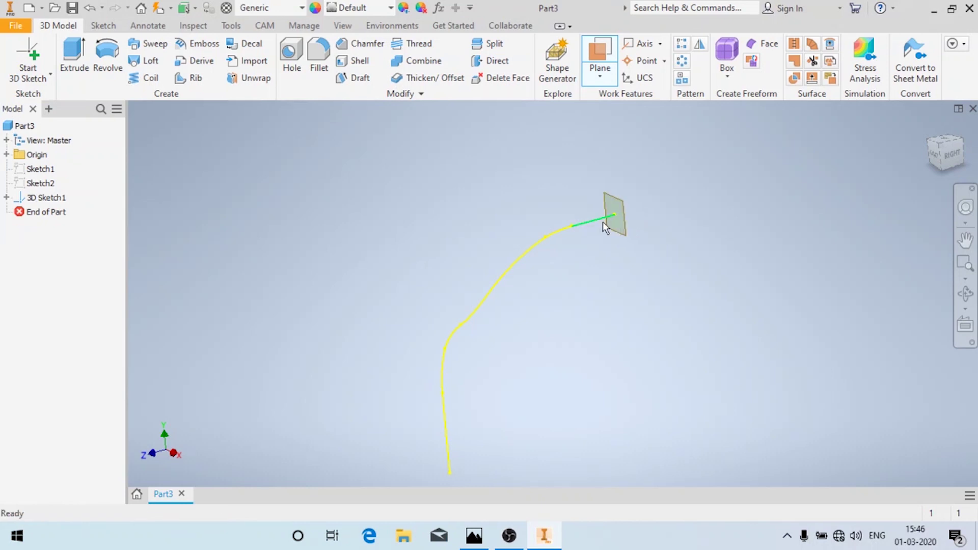
pyautogui.keyDown('shift'); pyautogui.moveTo(695, 230); pyautogui.dragTo(426, 271, button='middle'); pyautogui.keyUp('shift')
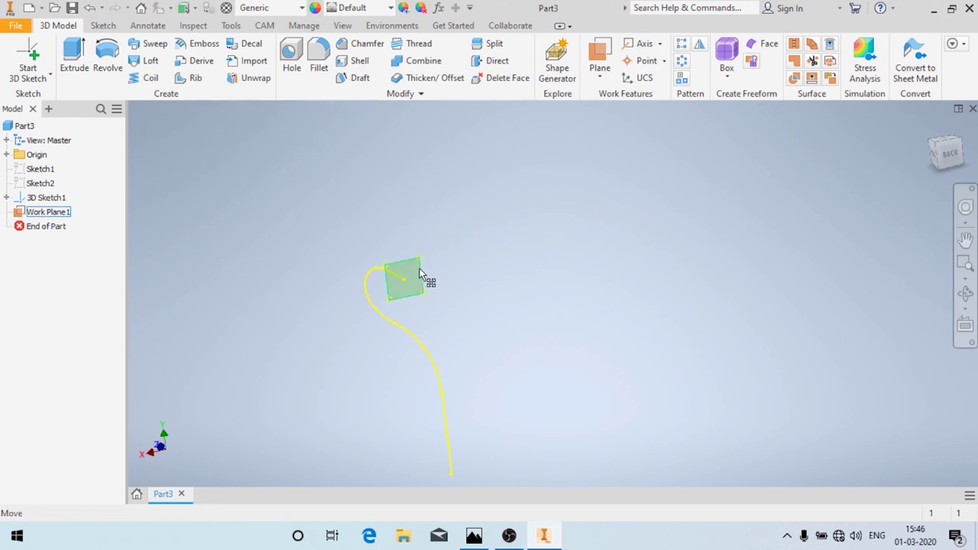
# Step: Start Sketch3 on Work Plane1 and project the curve's end point into it
pyautogui.click(419, 268)
pyautogui.click(22, 80)
pyautogui.click(43, 105)
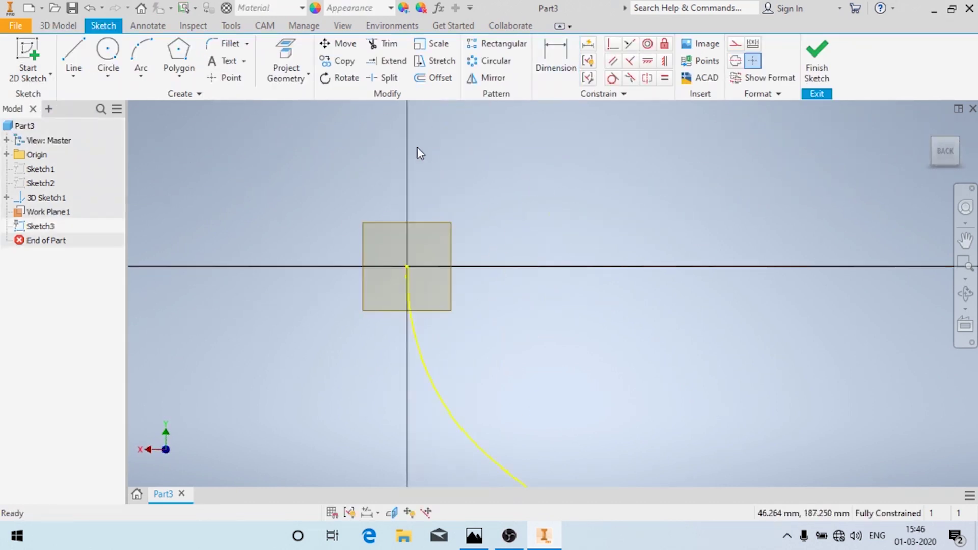
pyautogui.scroll(5, 444, 247)
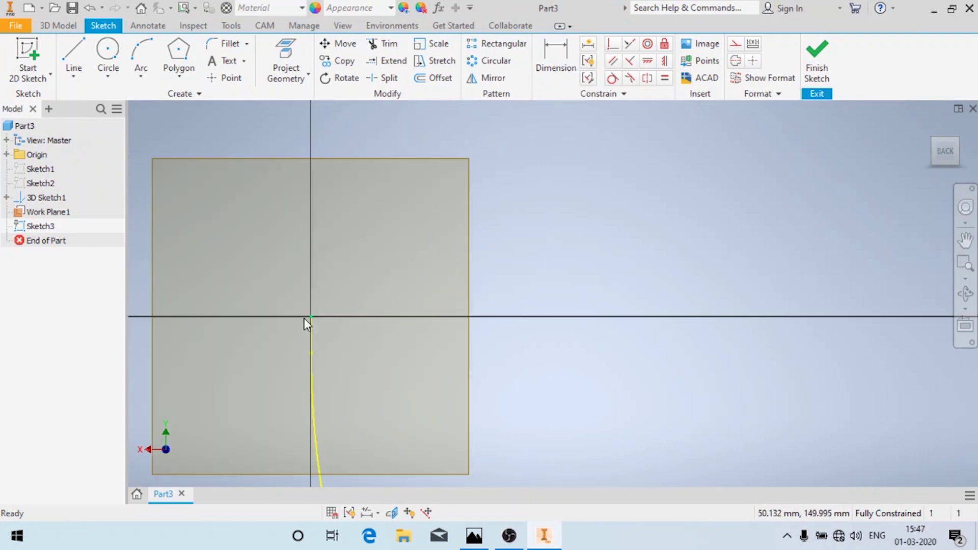
pyautogui.scroll(-5, 375, 290)
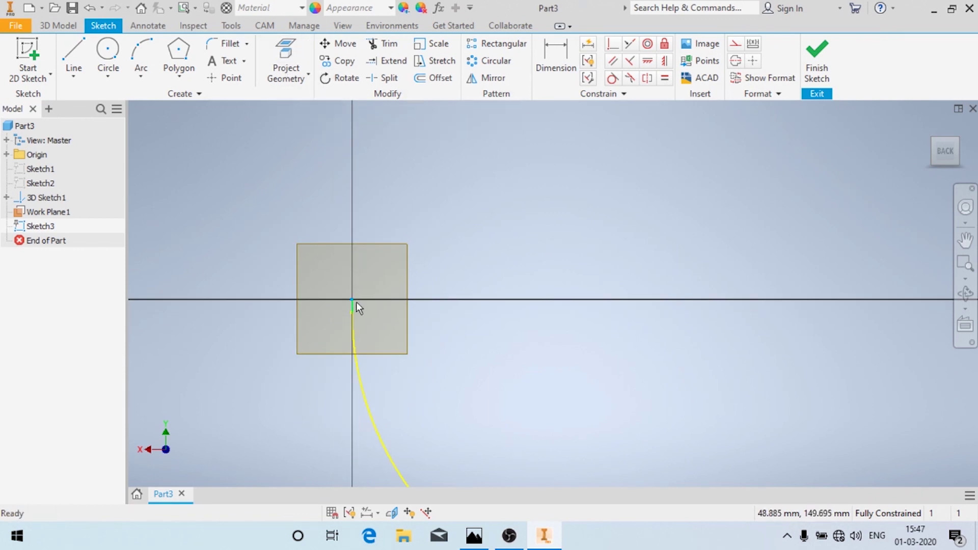
pyautogui.click(299, 62)
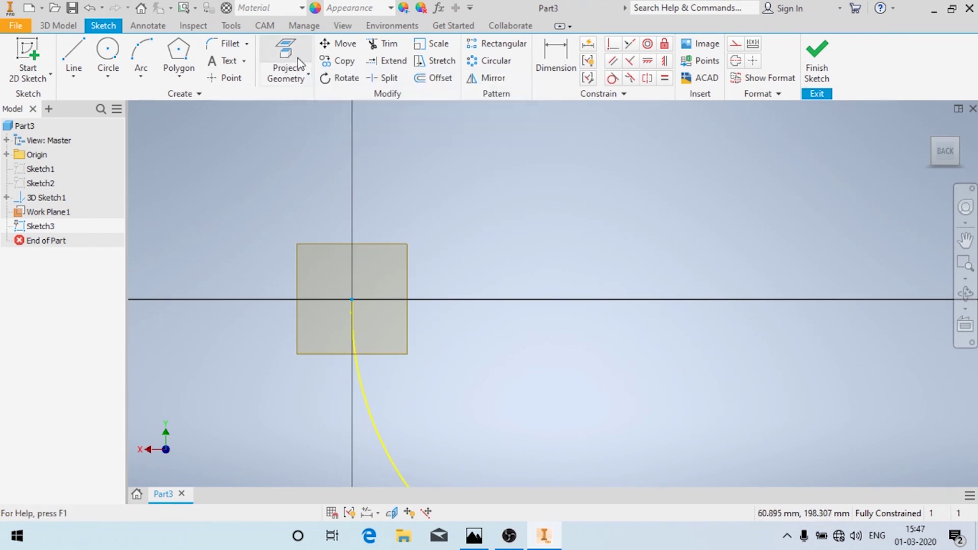
pyautogui.click(179, 78)
# Step: Draw a 3-sided polygon centred on the projected path end point
pyautogui.click(211, 364)
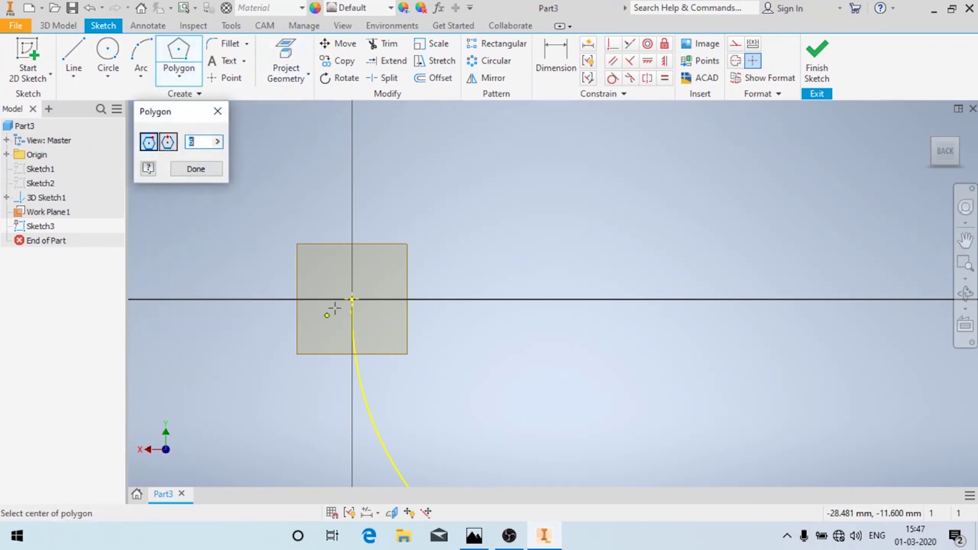
pyautogui.write('3')
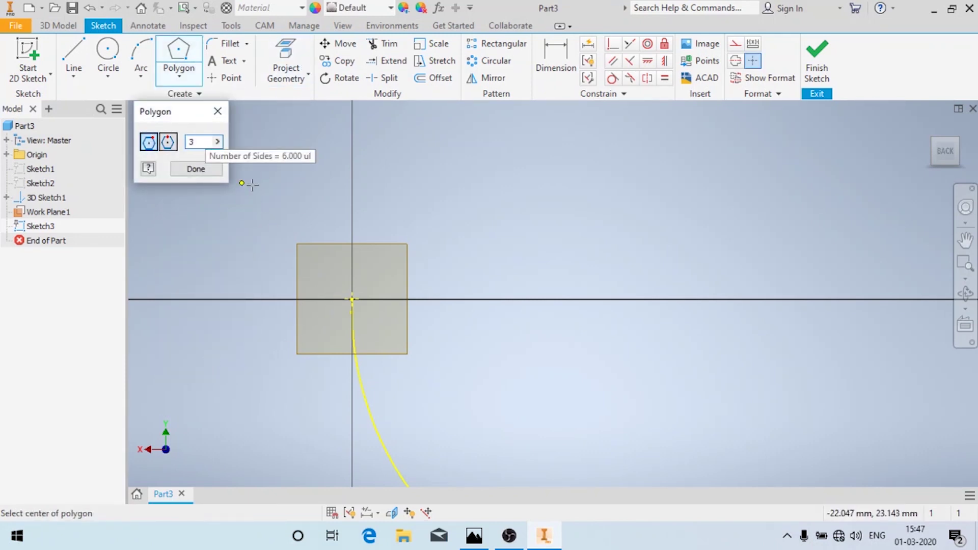
pyautogui.click(352, 300)
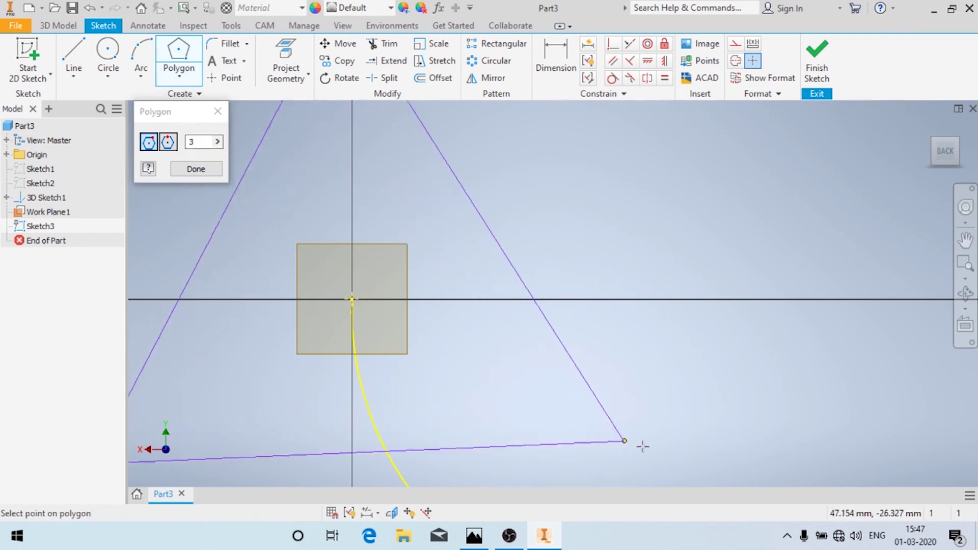
pyautogui.scroll(-3, 659, 457)
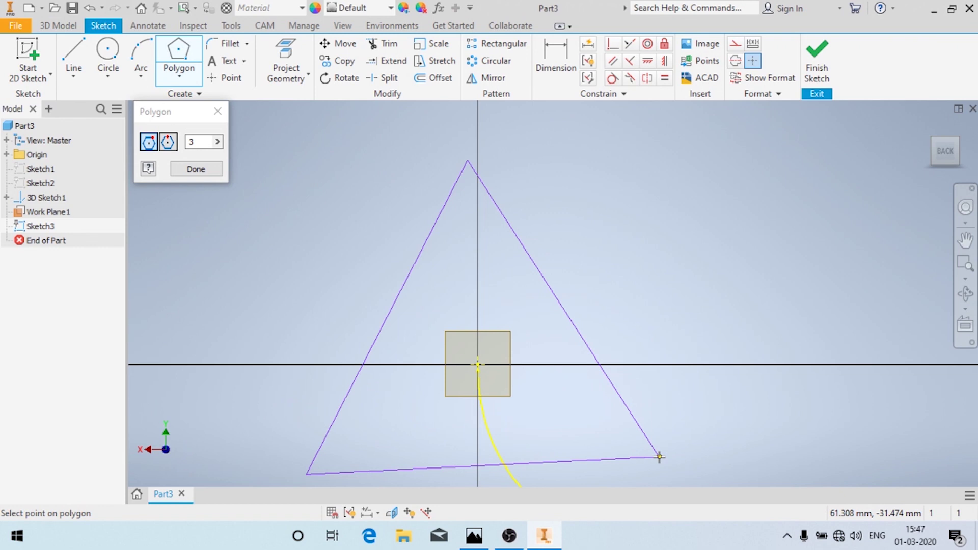
pyautogui.click(683, 477)
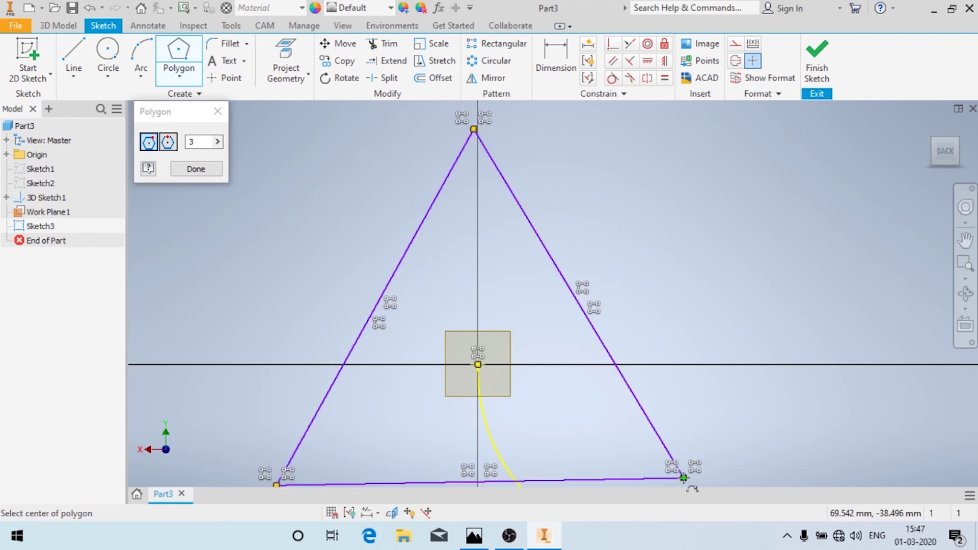
pyautogui.press('Escape')
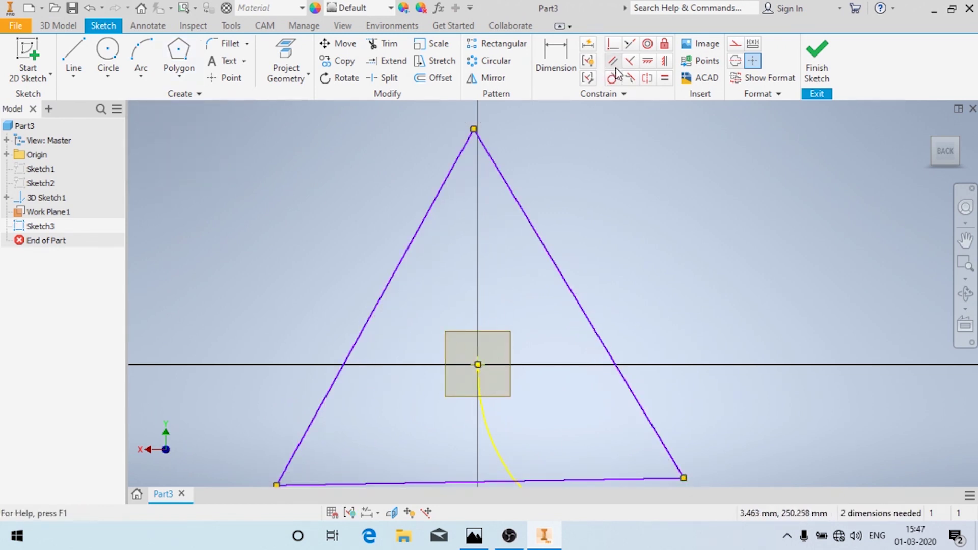
# Step: Constrain the triangle's bottom edge horizontal and drag it larger
pyautogui.click(648, 61)
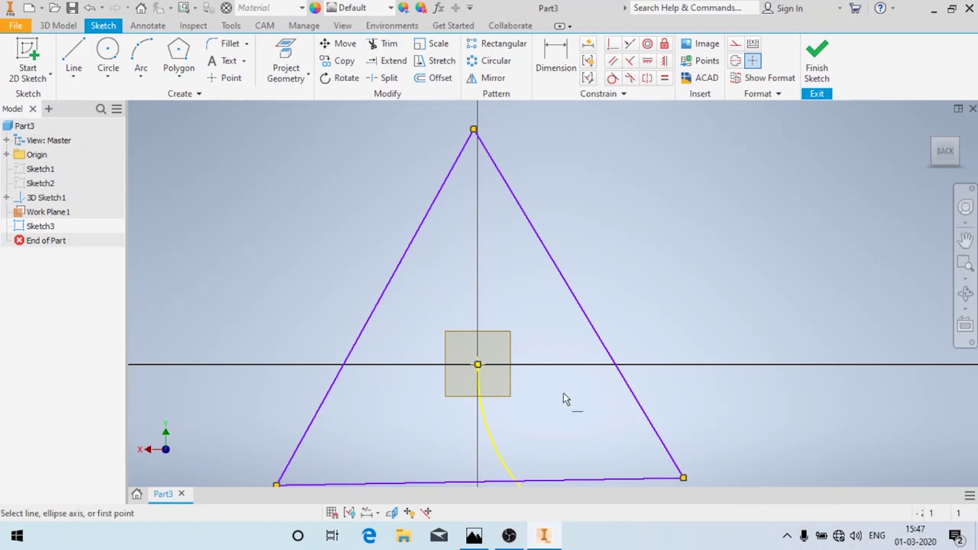
pyautogui.click(563, 479)
pyautogui.press('Escape')
pyautogui.scroll(3, 508, 277)
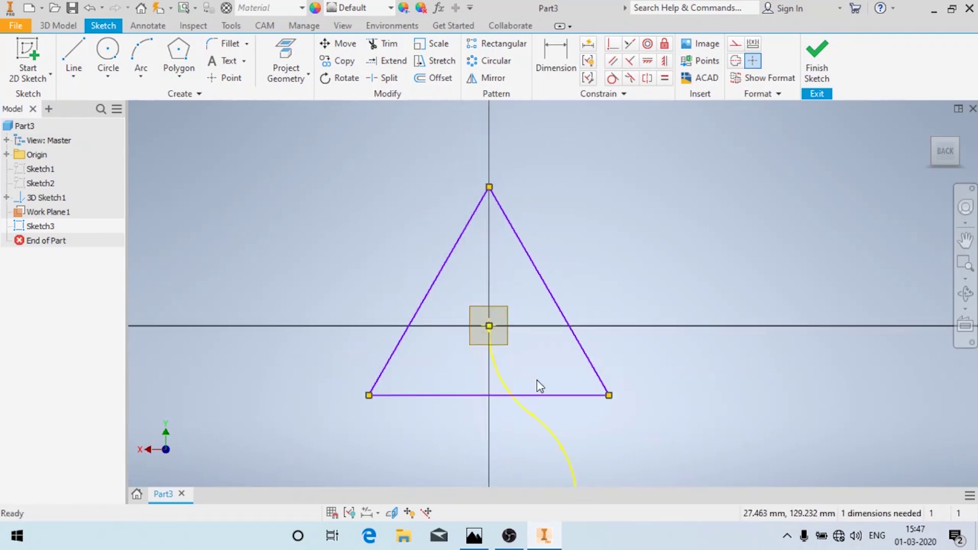
pyautogui.moveTo(557, 396); pyautogui.dragTo(565, 439)
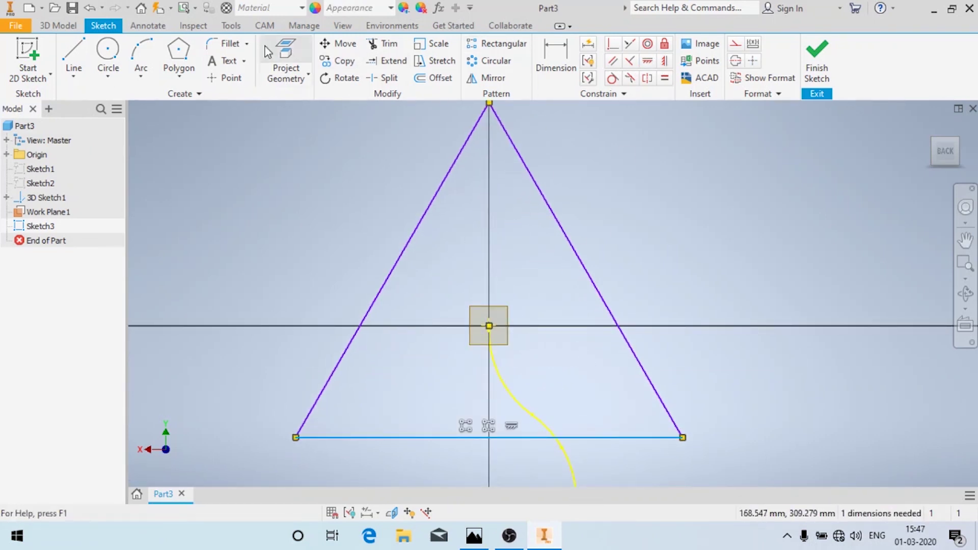
# Step: Round the triangle's bottom-left, top and bottom-right corners with 15 mm fillets
pyautogui.click(226, 44)
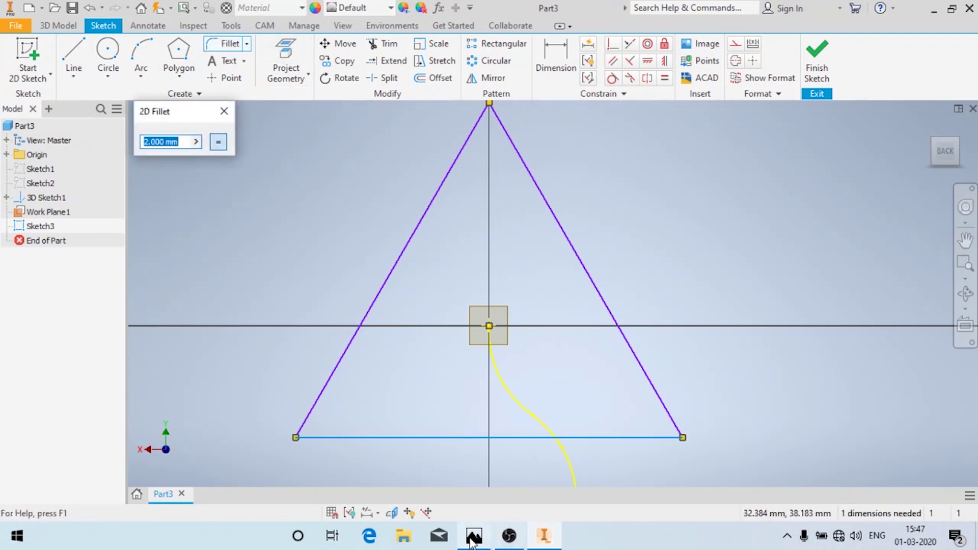
pyautogui.click(474, 536)
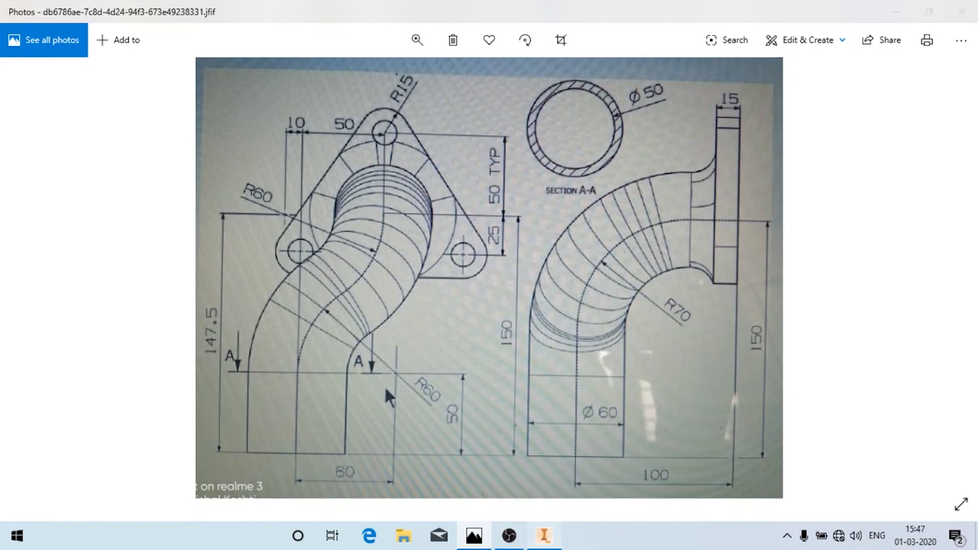
pyautogui.hotkey('alt', 'Tab')
pyautogui.write('15')
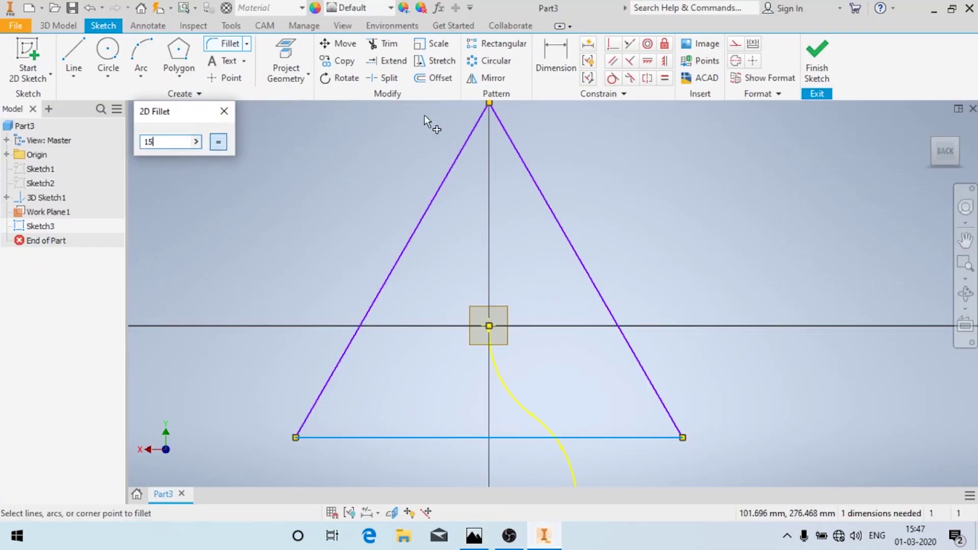
pyautogui.click(465, 140)
pyautogui.click(514, 144)
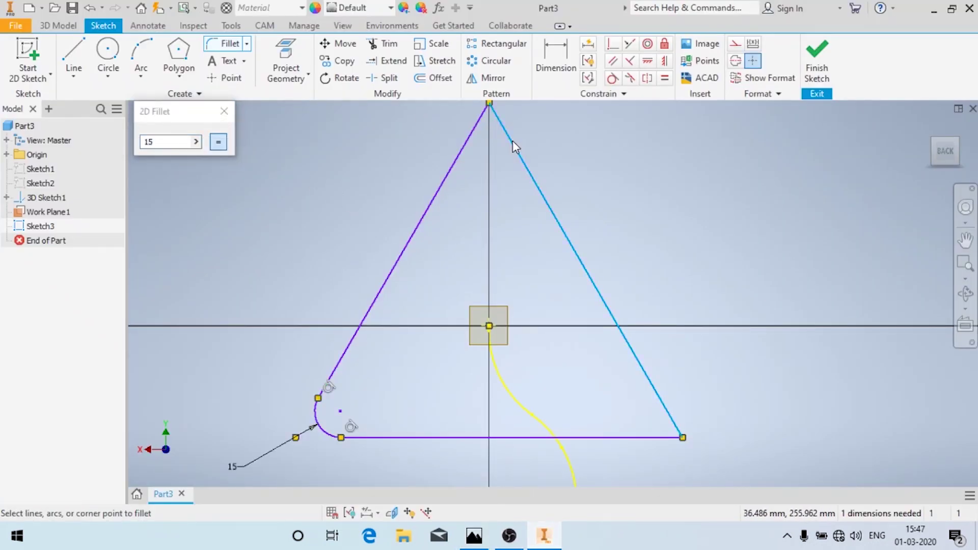
pyautogui.click(468, 138)
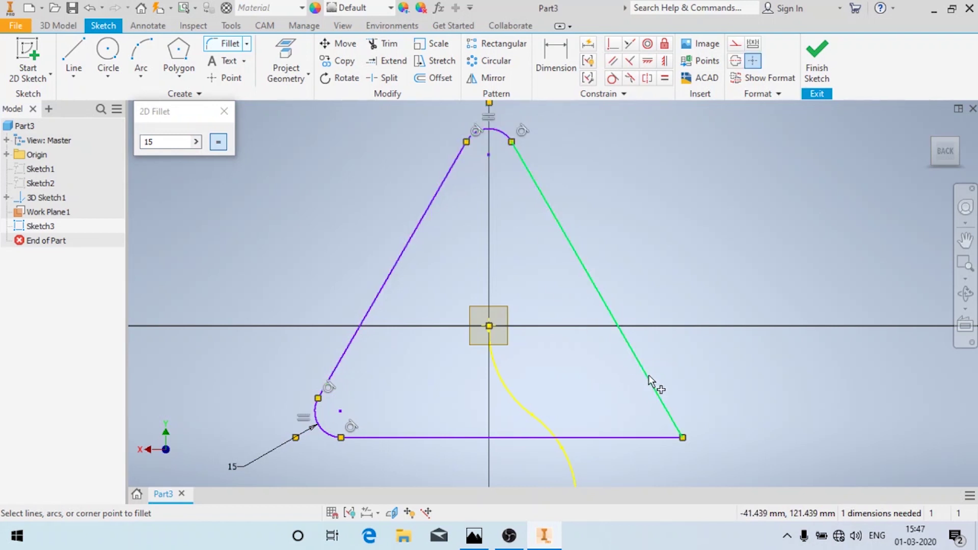
pyautogui.click(650, 442)
pyautogui.press('Escape')
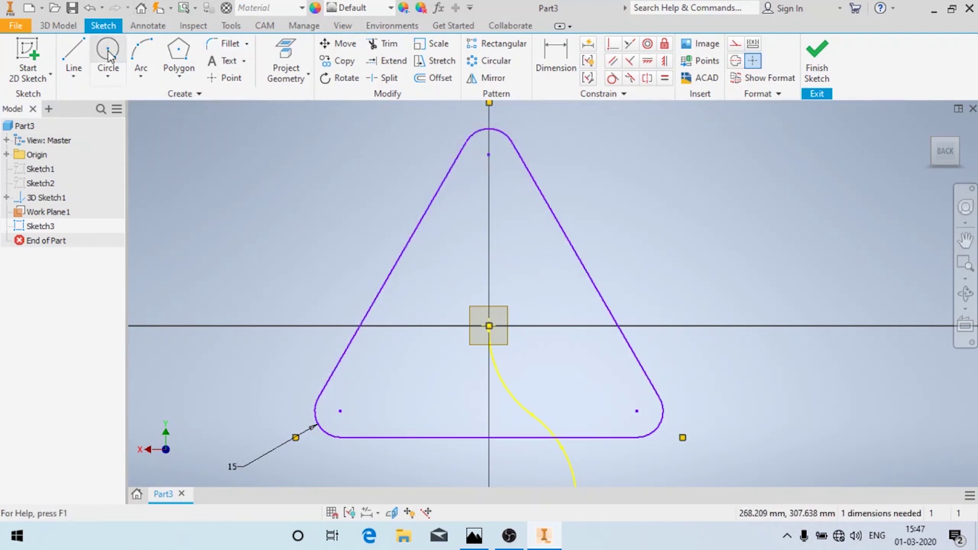
# Step: Dimension the top fillet centre 50 mm above the sketch origin, per the reference drawing
pyautogui.press('d')
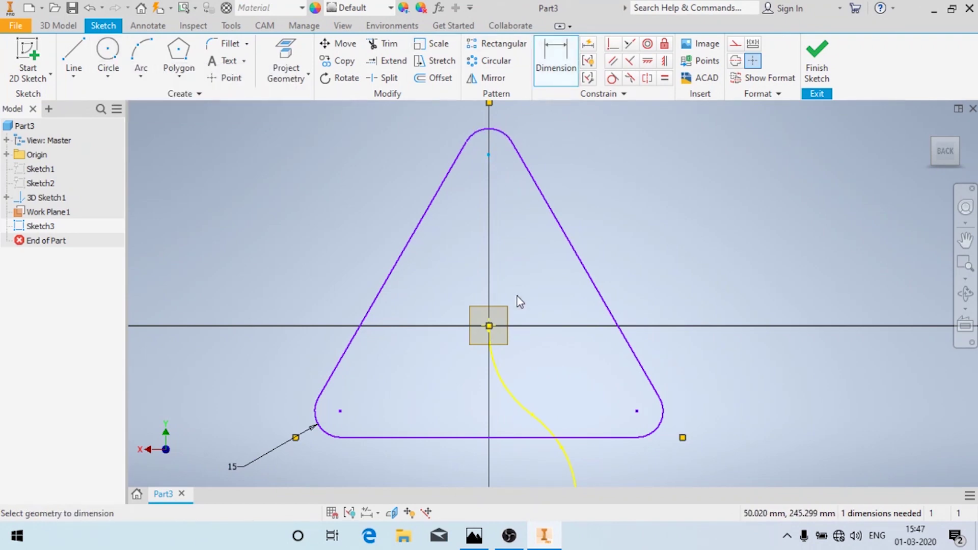
pyautogui.click(489, 326)
pyautogui.click(797, 265)
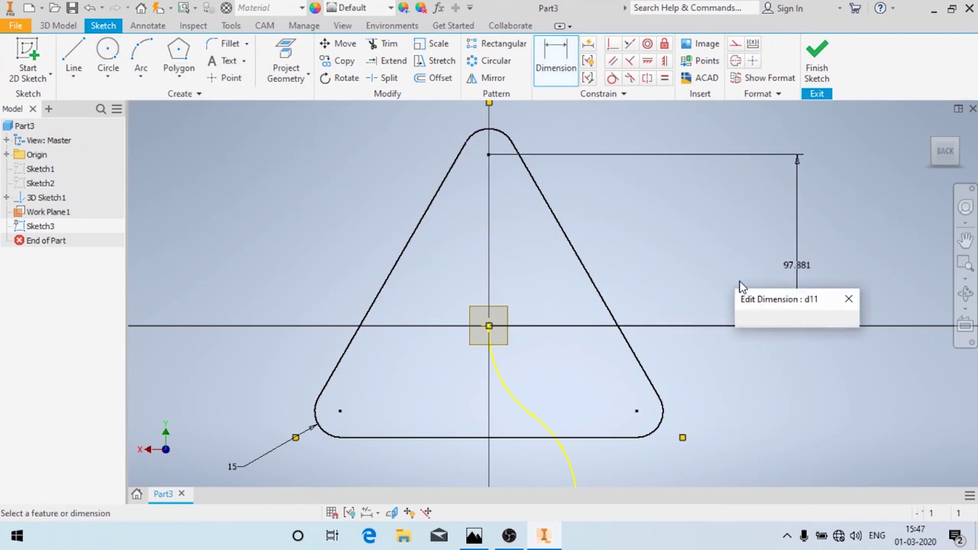
pyautogui.click(474, 536)
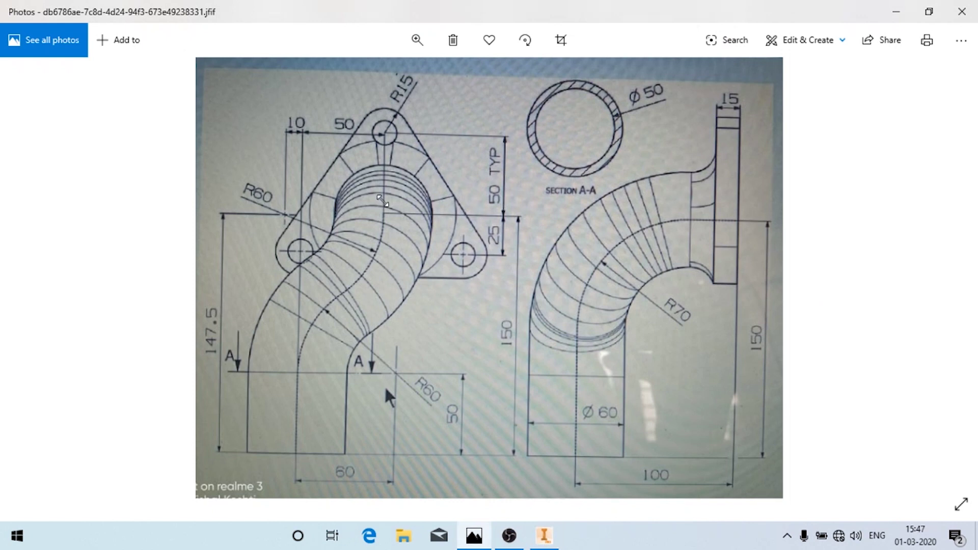
pyautogui.click(538, 539)
pyautogui.write('50')
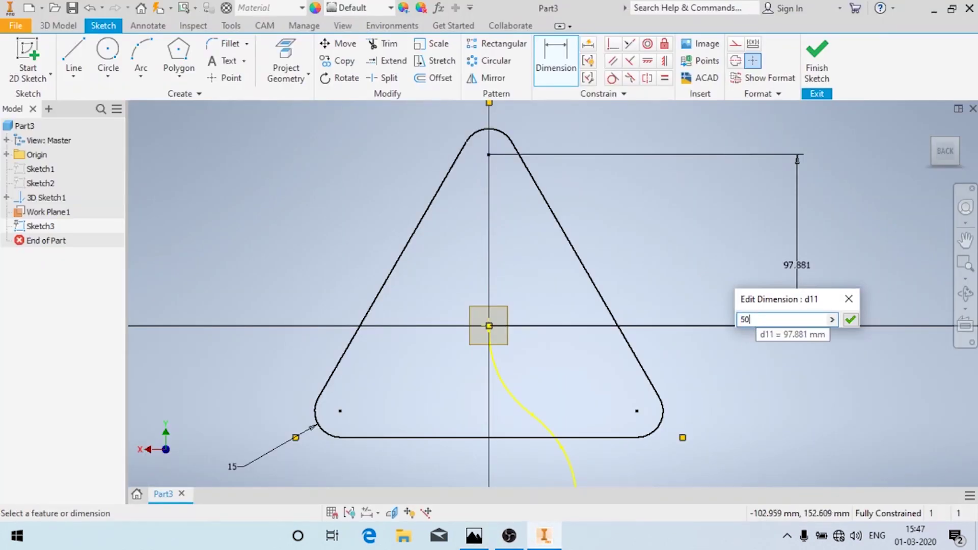
pyautogui.press('Return')
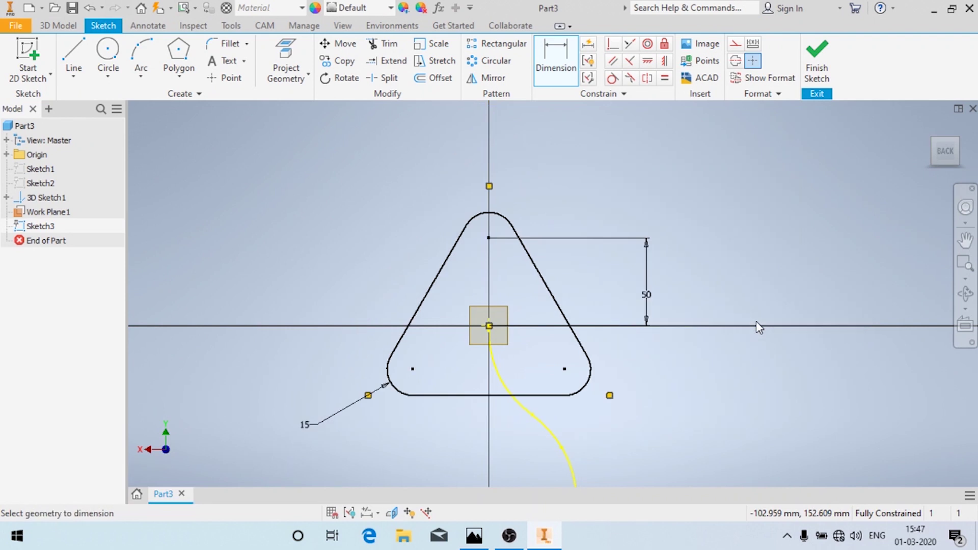
# Step: Cancel the redundant dimension from the origin to the lower-right fillet centre
pyautogui.click(489, 326)
pyautogui.click(564, 368)
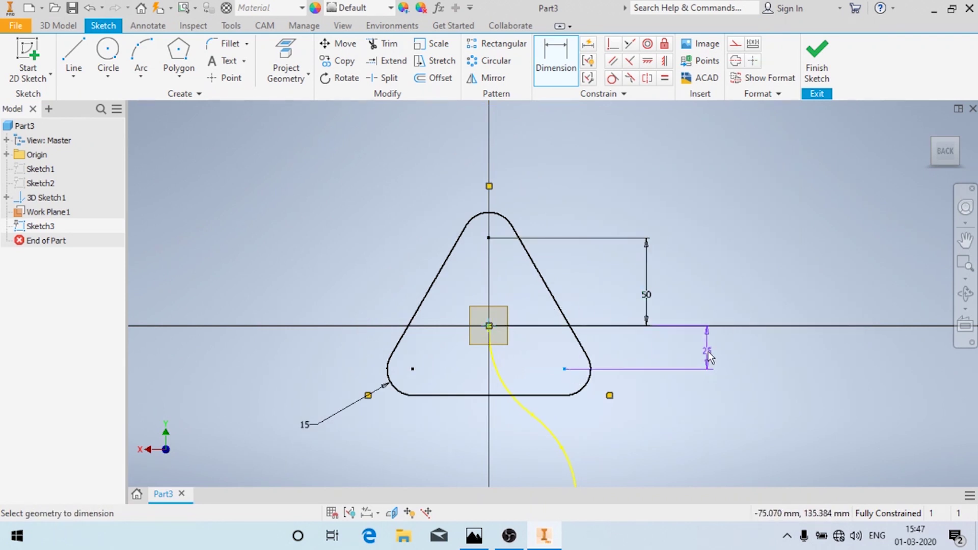
pyautogui.click(711, 358)
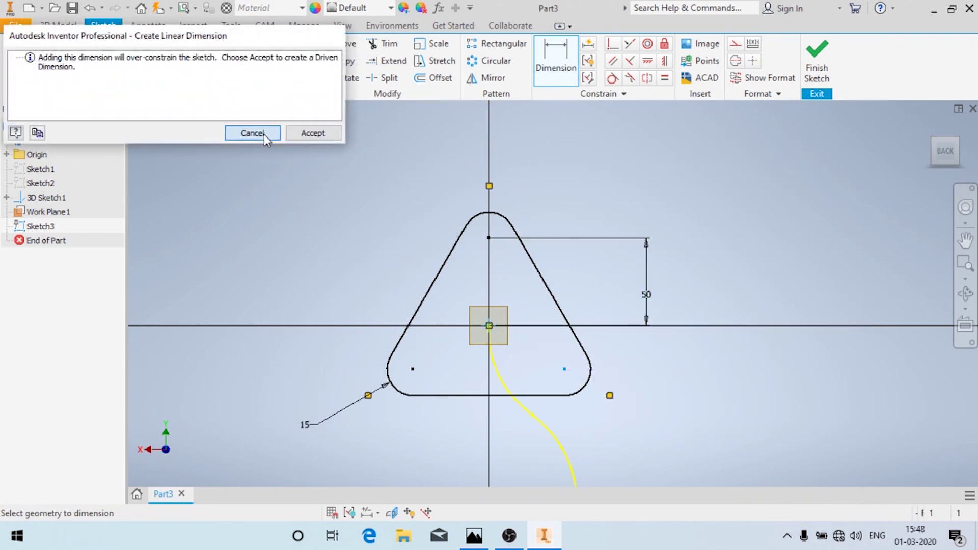
pyautogui.click(247, 132)
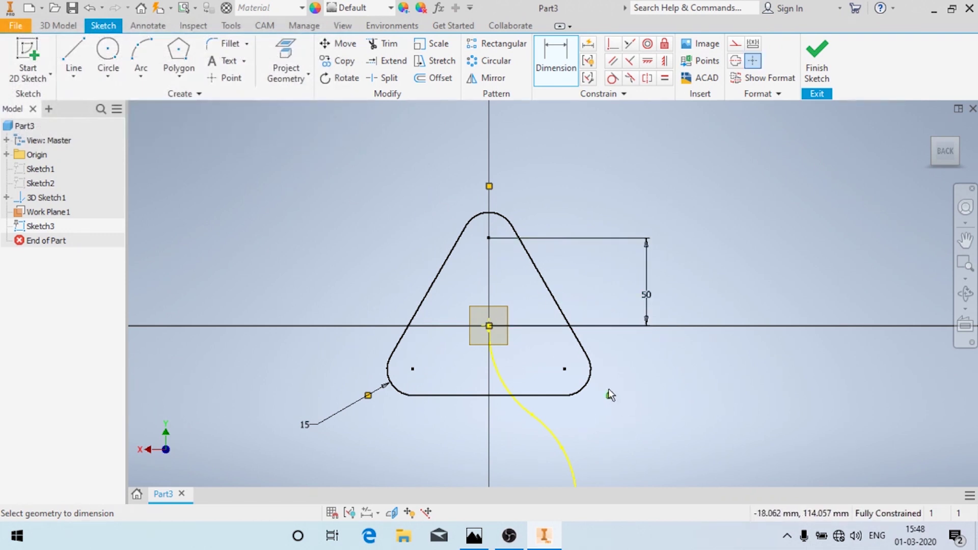
pyautogui.click(108, 60)
pyautogui.click(489, 238)
# Step: Draw circles on the top, lower-left and lower-right fillet centres
pyautogui.click(498, 228)
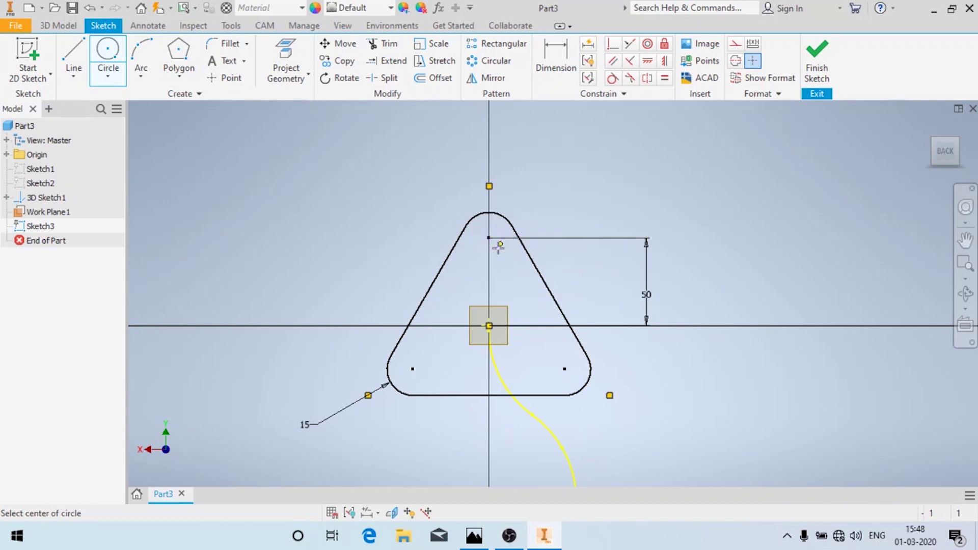
pyautogui.click(412, 368)
pyautogui.click(424, 376)
pyautogui.click(565, 368)
pyautogui.click(575, 379)
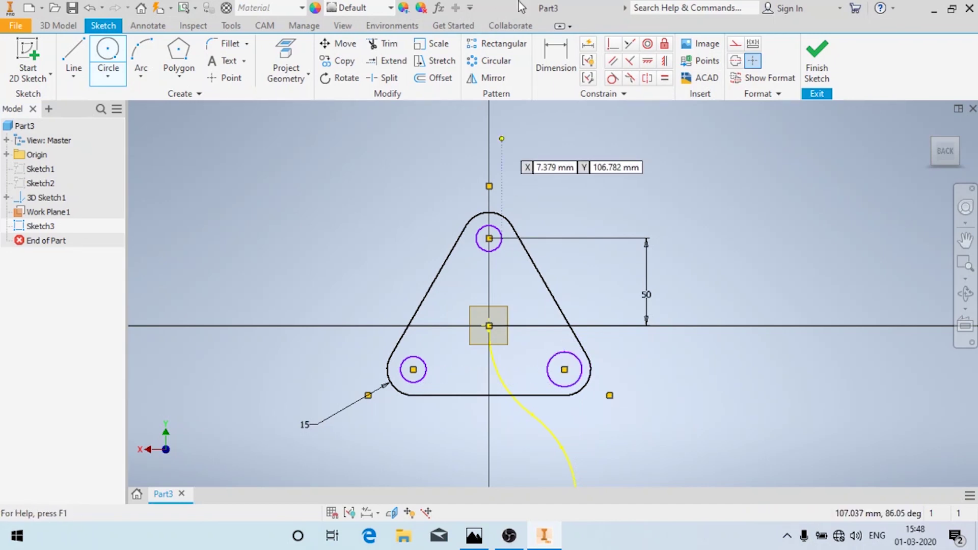
# Step: Dimension the top hole to 15 mm diameter, checking the reference drawing
pyautogui.click(556, 60)
pyautogui.click(488, 251)
pyautogui.click(533, 191)
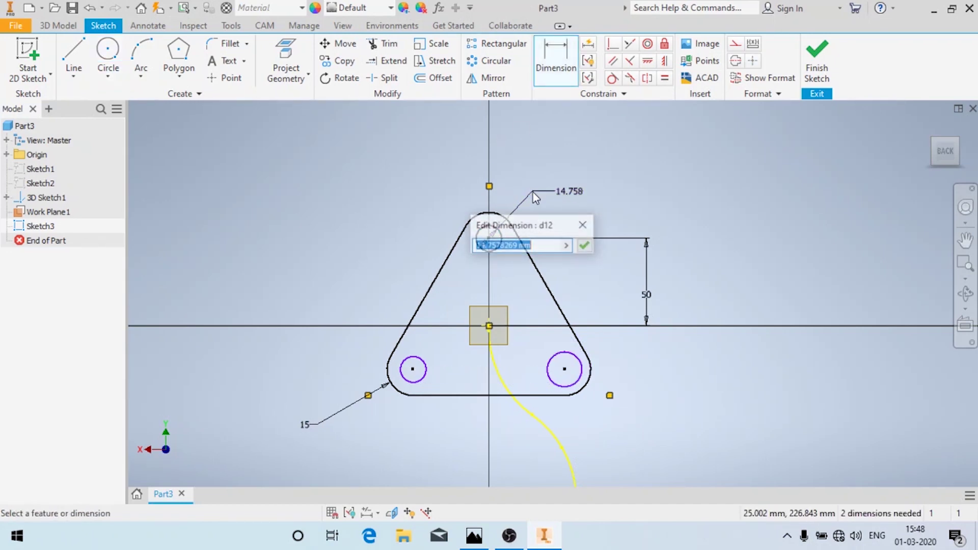
pyautogui.click(474, 536)
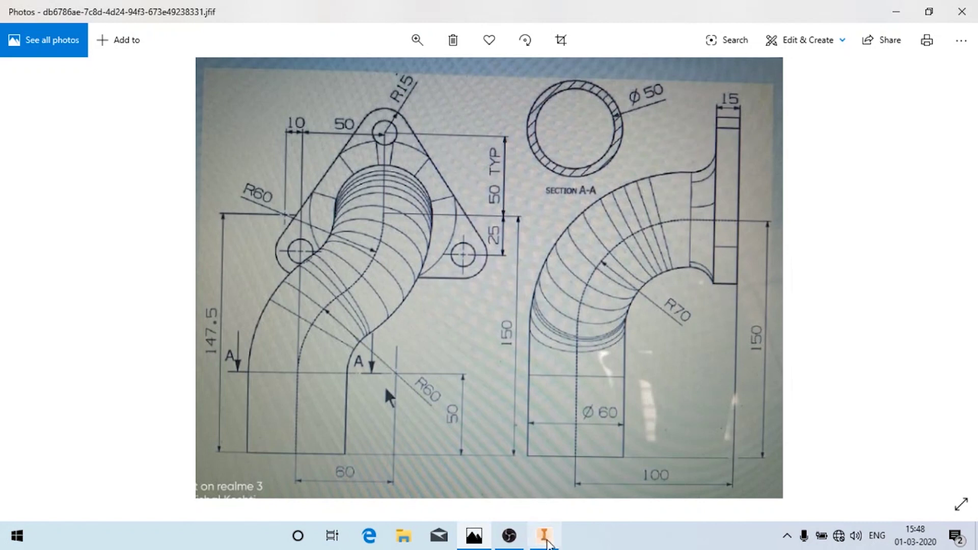
pyautogui.click(544, 535)
pyautogui.write('1')
pyautogui.press('Return')
# Step: Dimension the lower-left and lower-right holes to 15 mm diameter
pyautogui.click(424, 381)
pyautogui.click(423, 420)
pyautogui.write('1')
pyautogui.press('Return')
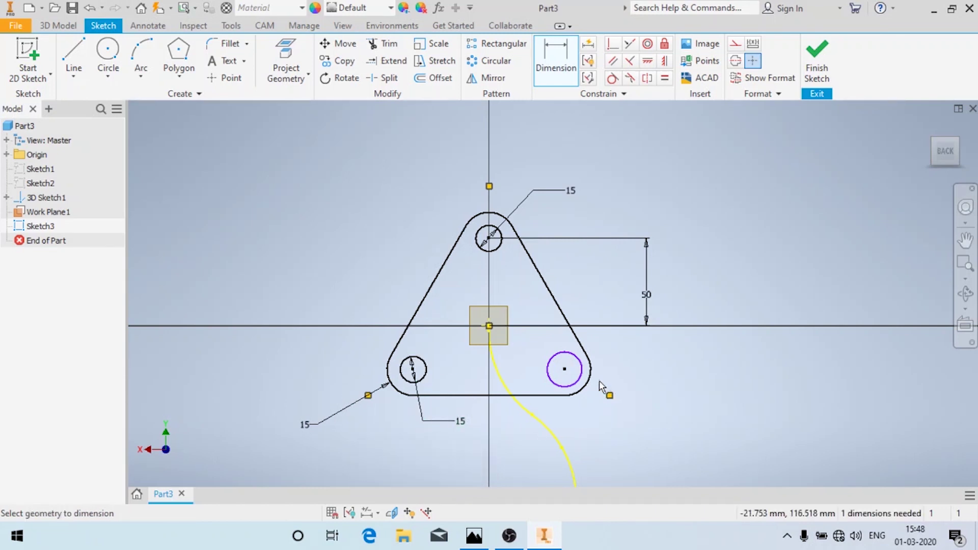
pyautogui.click(576, 382)
pyautogui.click(629, 371)
pyautogui.write('15')
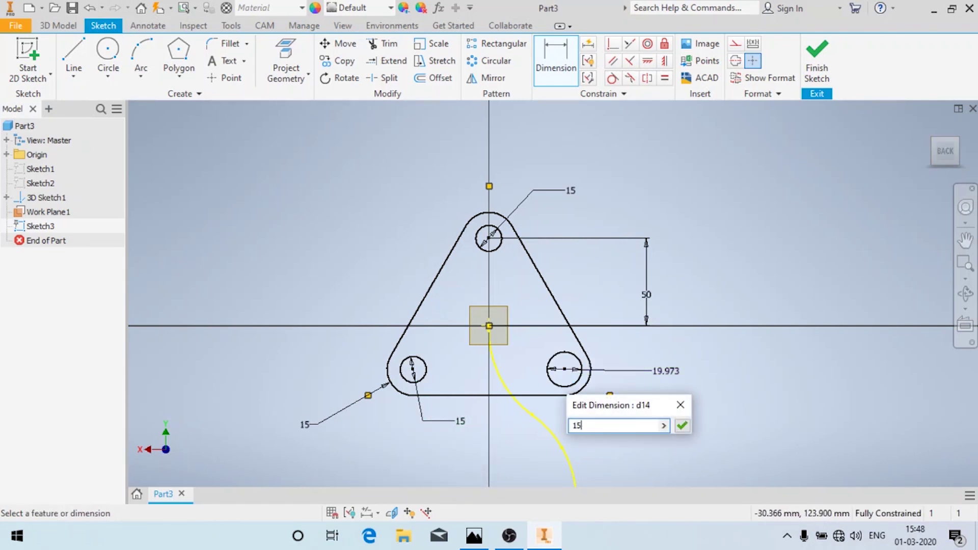
pyautogui.press('Return')
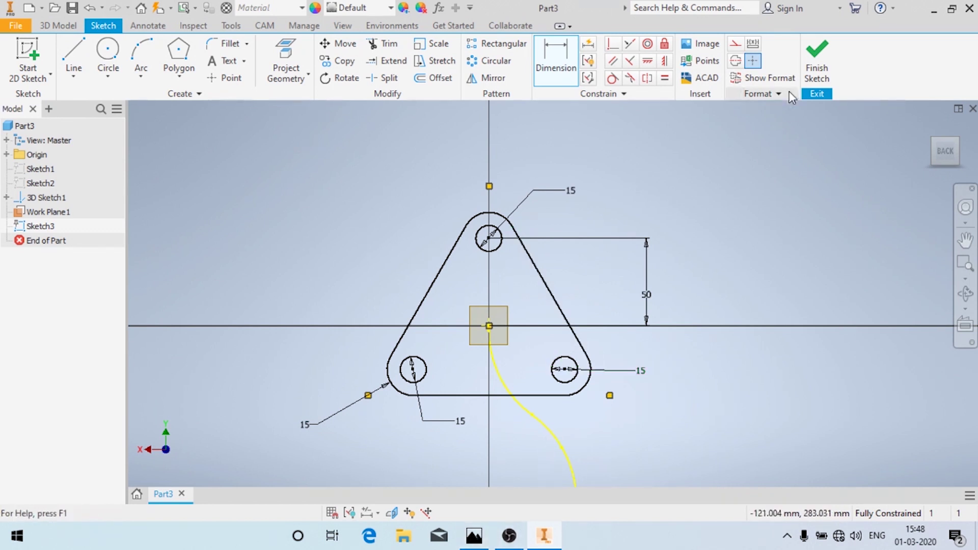
# Step: Finish the flange sketch and orbit to view it at an angle
pyautogui.click(816, 79)
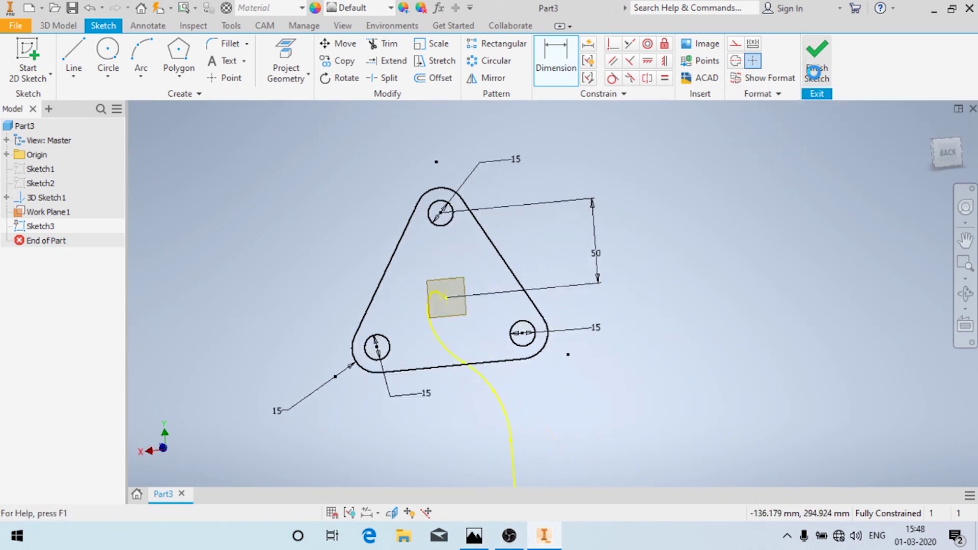
pyautogui.moveTo(670, 151)
pyautogui.keyDown('shift'); pyautogui.mouseDown(button='middle')
pyautogui.moveTo(534, 193)
pyautogui.moveTo(574, 218)
pyautogui.moveTo(551, 156)
pyautogui.mouseUp(button='middle'); pyautogui.keyUp('shift')
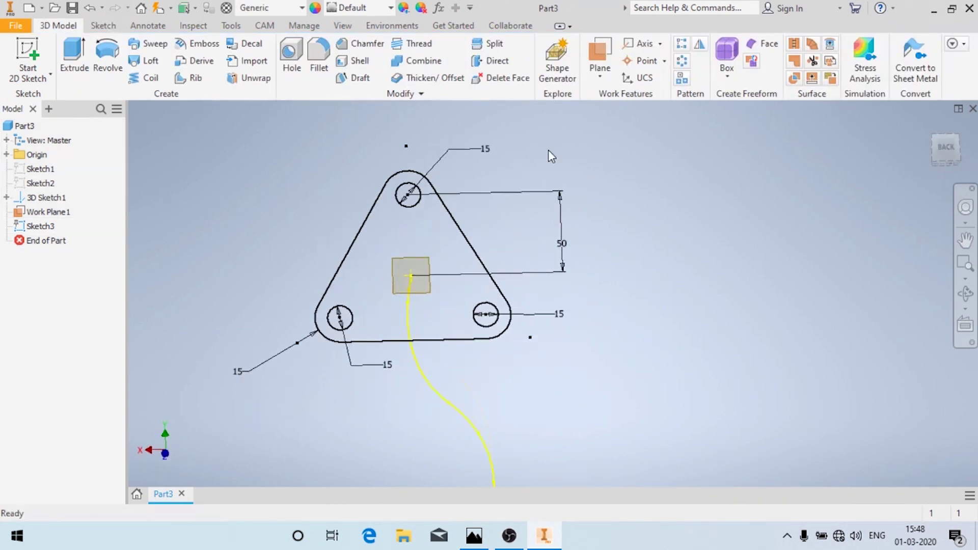
pyautogui.rightClick(458, 224)
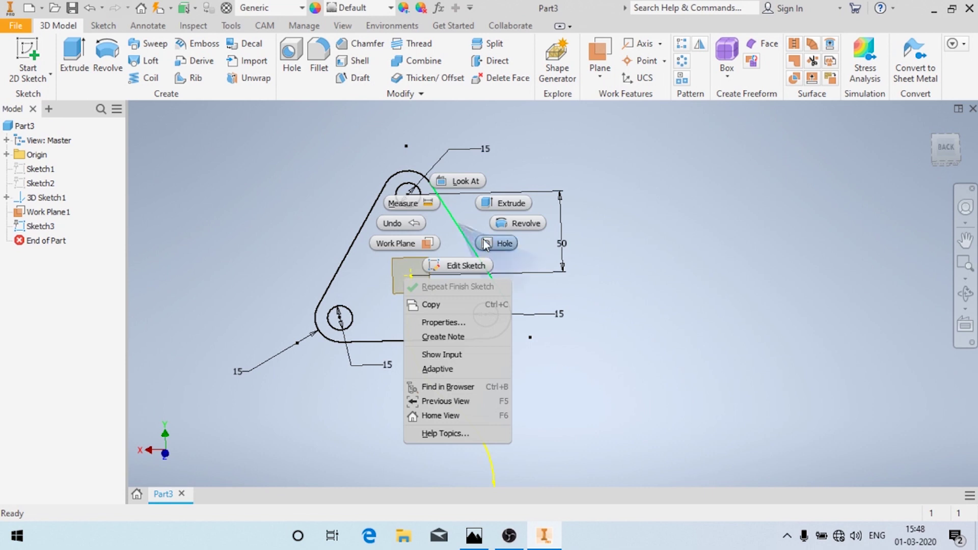
# Step: Edit the flange sketch and draw two circles centred on the sketch origin
pyautogui.click(469, 262)
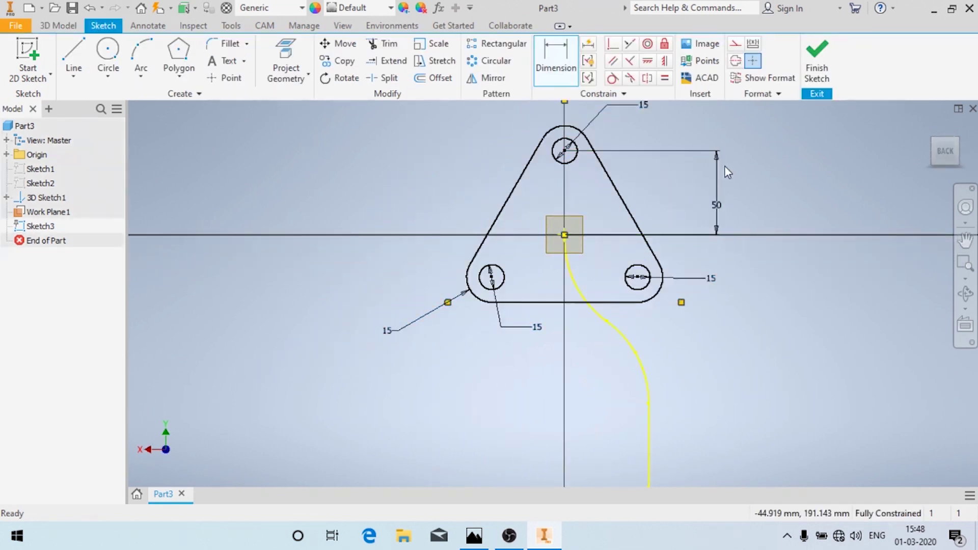
pyautogui.click(108, 51)
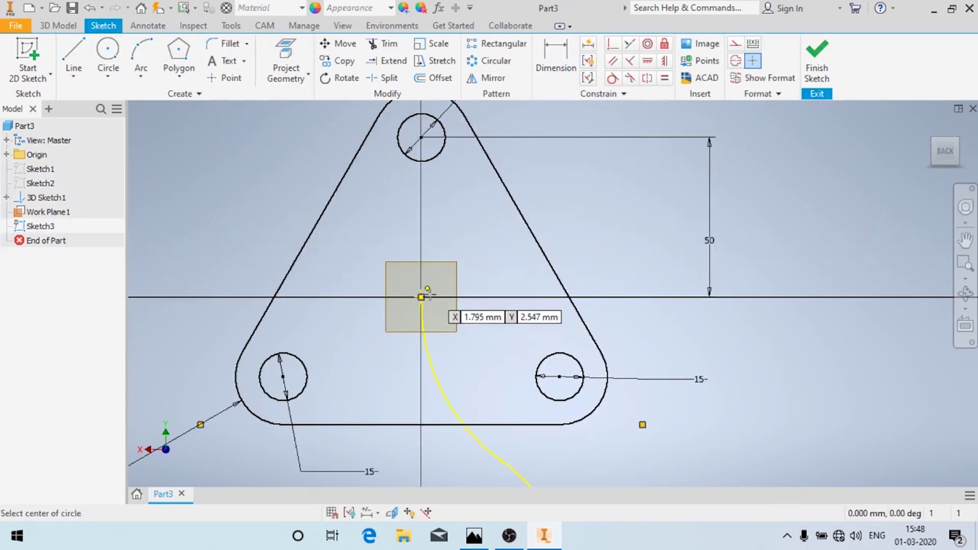
pyautogui.click(421, 298)
pyautogui.click(326, 255)
pyautogui.click(421, 297)
pyautogui.click(490, 326)
# Step: Dimension the outer pipe circle to 60 mm diameter, per the reference drawing
pyautogui.click(556, 56)
pyautogui.click(491, 221)
pyautogui.click(575, 228)
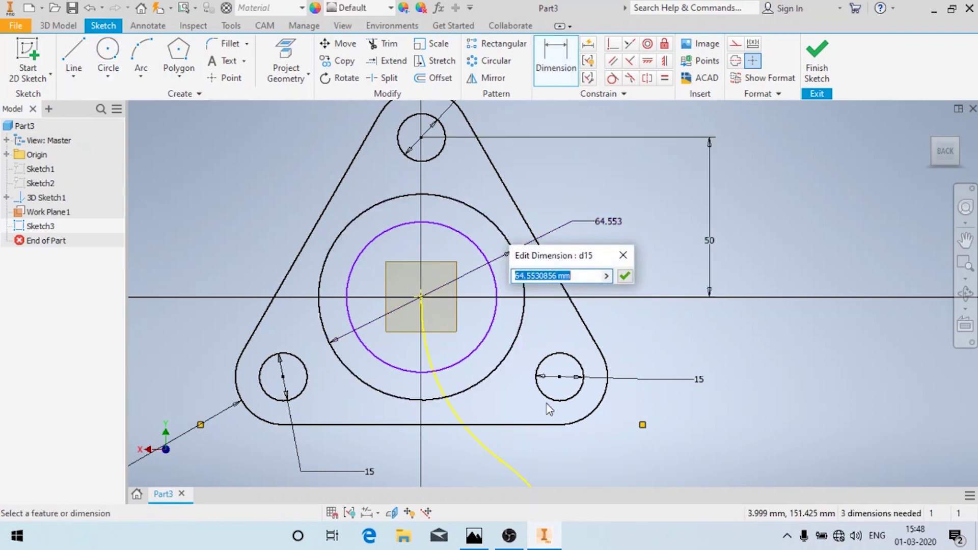
pyautogui.click(474, 536)
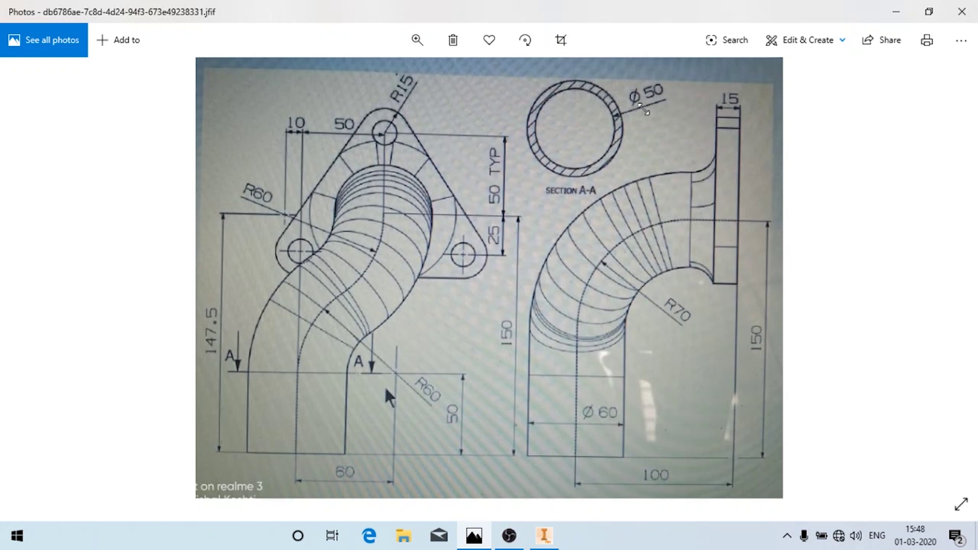
pyautogui.hotkey('alt', 'Tab')
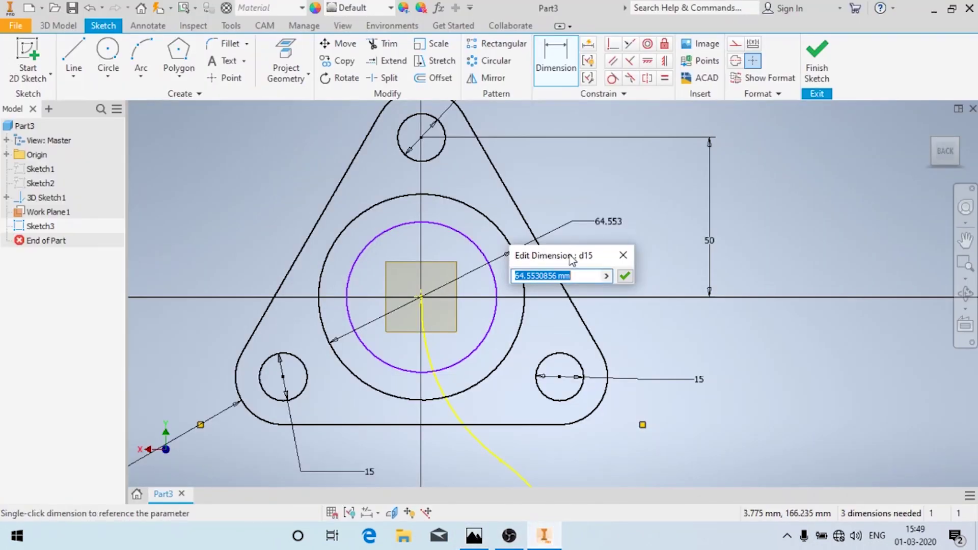
pyautogui.write('60')
pyautogui.press('Return')
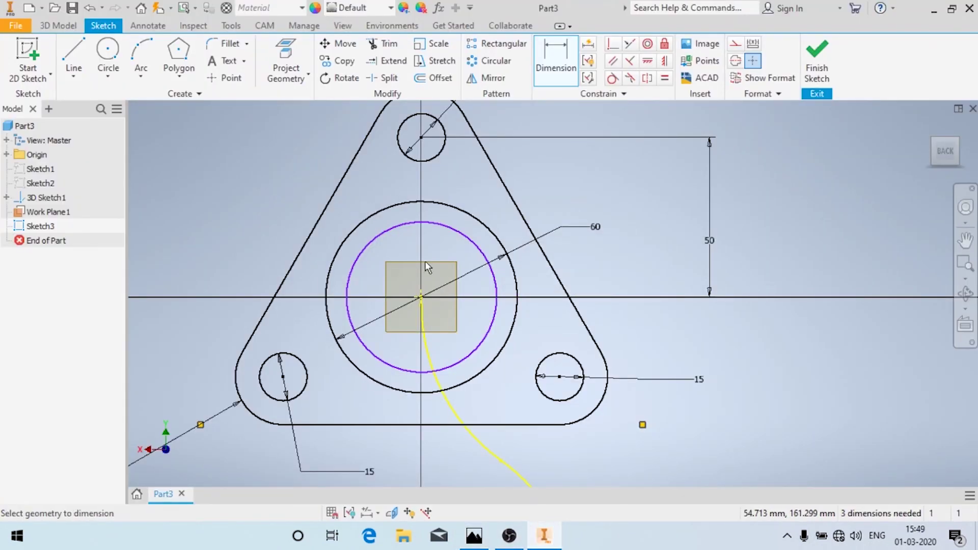
# Step: Set the inner circle to 50 mm diameter, make the circles concentric, and finish the sketch
pyautogui.click(455, 234)
pyautogui.click(457, 250)
pyautogui.write('50')
pyautogui.press('Return')
pyautogui.press('Escape')
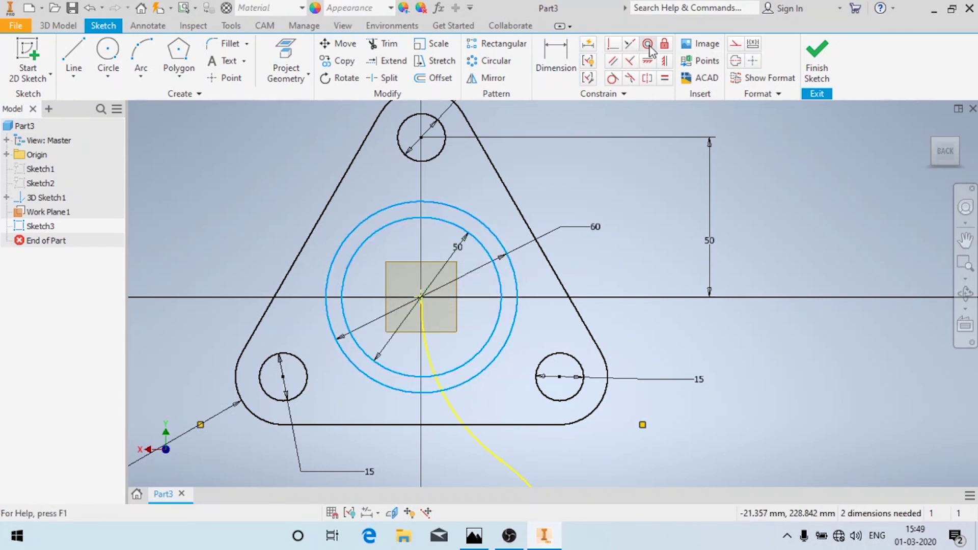
pyautogui.click(648, 44)
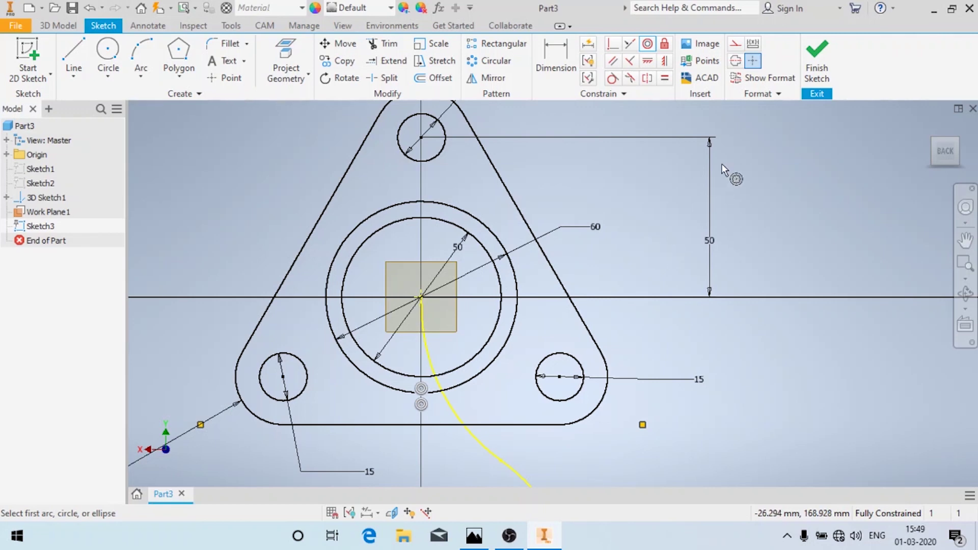
pyautogui.click(815, 71)
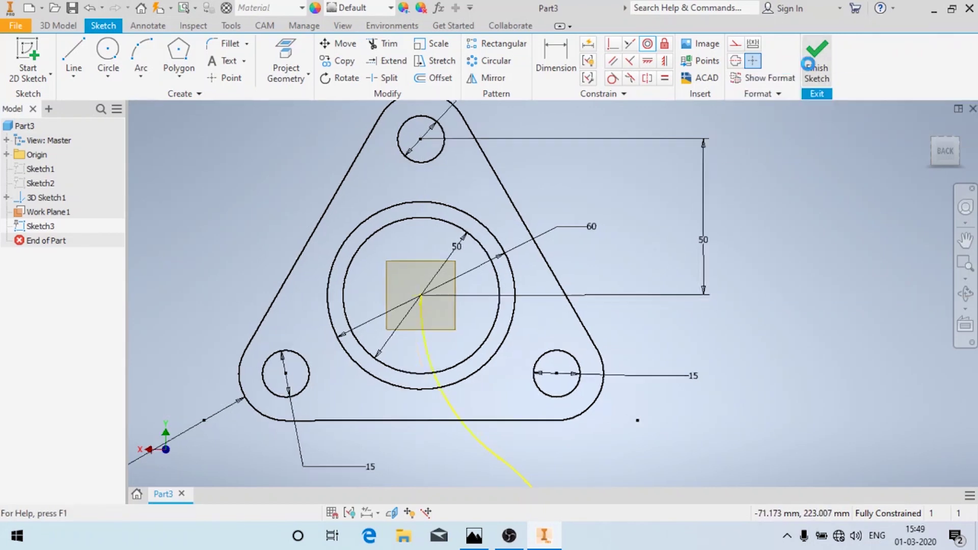
# Step: Hide Work Plane1 and orbit the model to a side view
pyautogui.click(41, 212)
pyautogui.rightClick(42, 211)
pyautogui.click(83, 331)
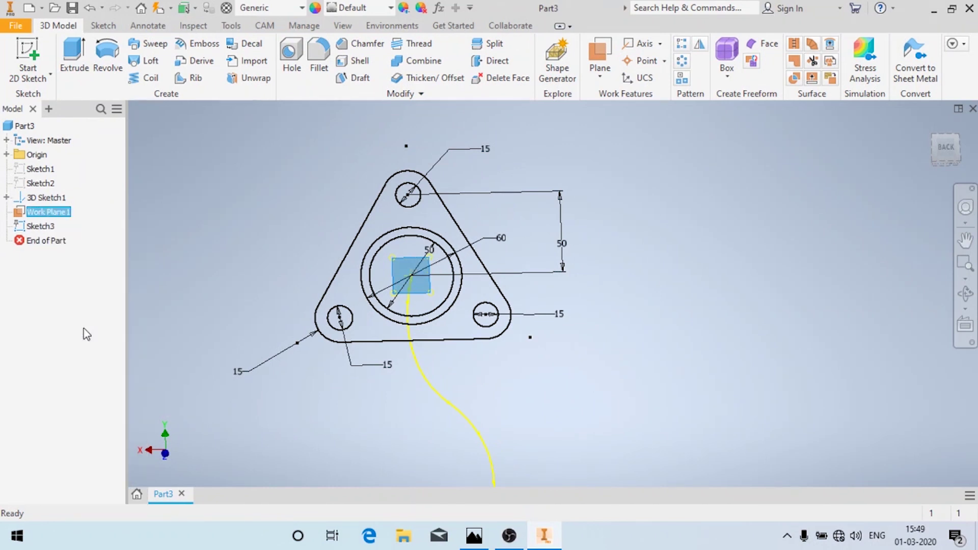
pyautogui.keyDown('shift'); pyautogui.moveTo(245, 225); pyautogui.dragTo(313, 249, button='middle'); pyautogui.keyUp('shift')
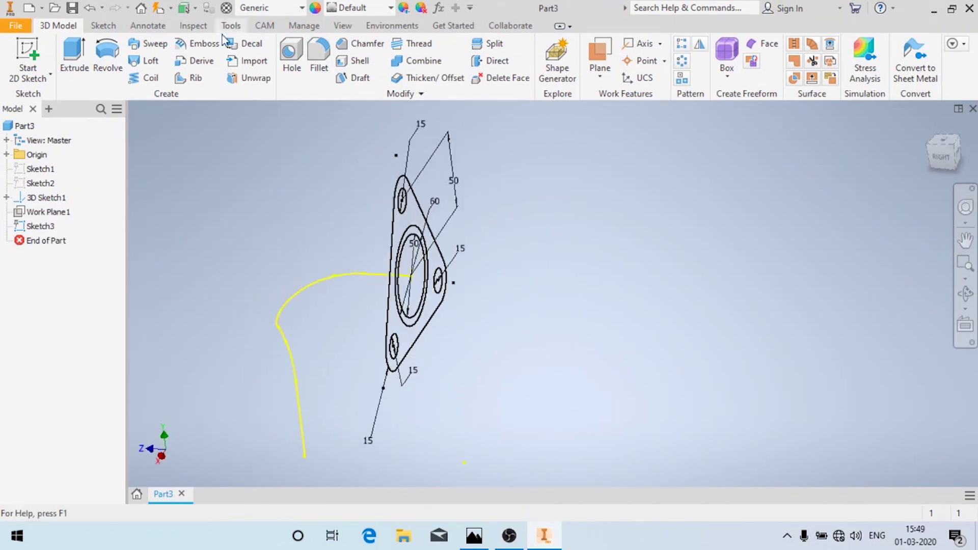
# Step: Sweep the 60/50 mm ring profile along the yellow 3D curve path
pyautogui.click(151, 48)
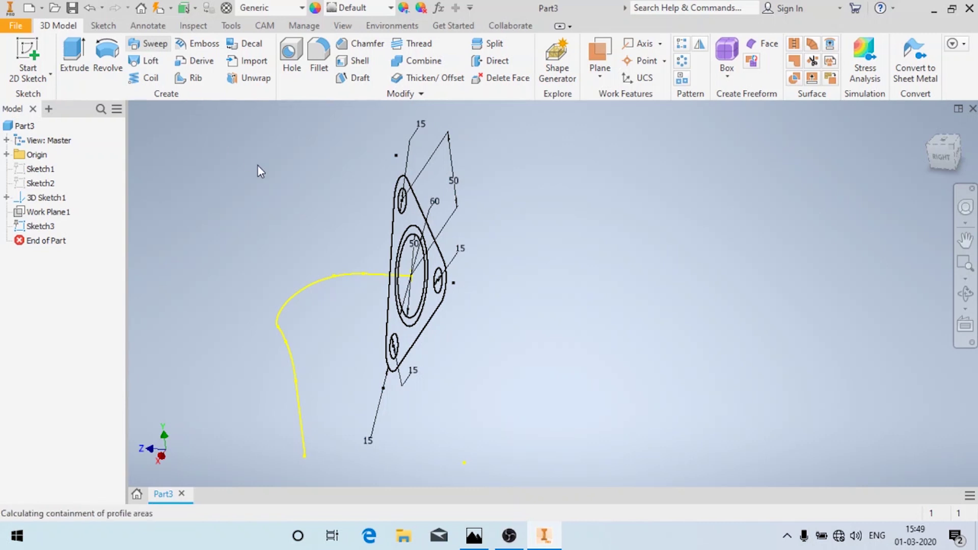
pyautogui.scroll(5, 411, 225)
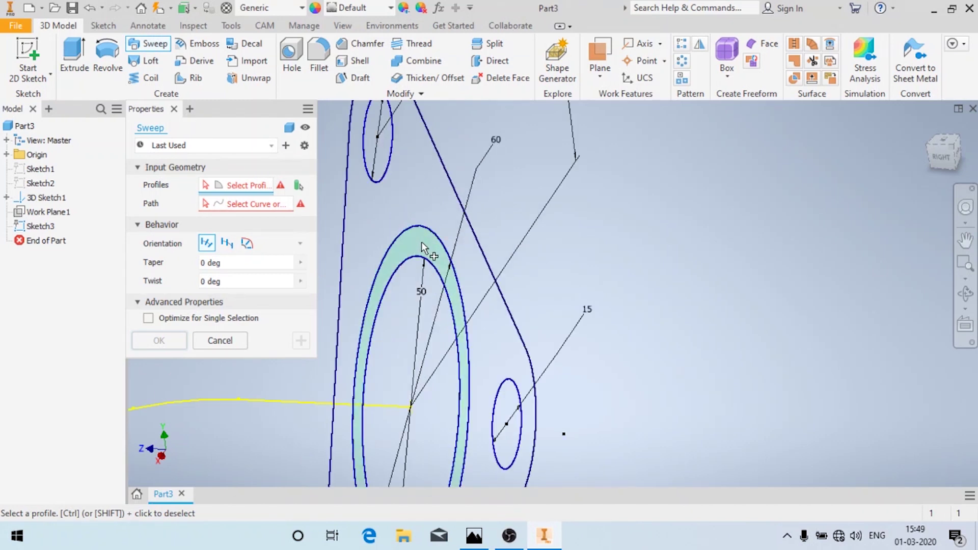
pyautogui.click(421, 242)
pyautogui.scroll(-2, 750, 278)
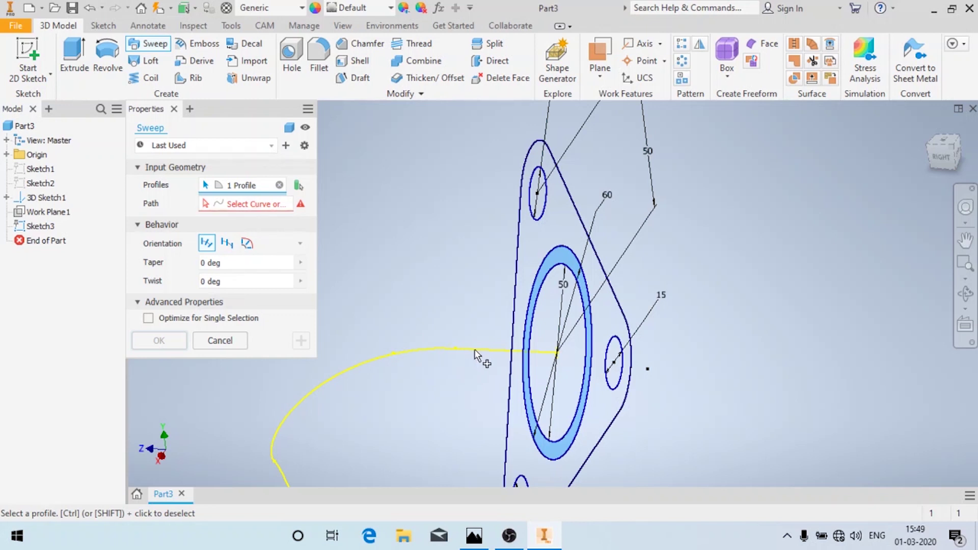
pyautogui.click(256, 204)
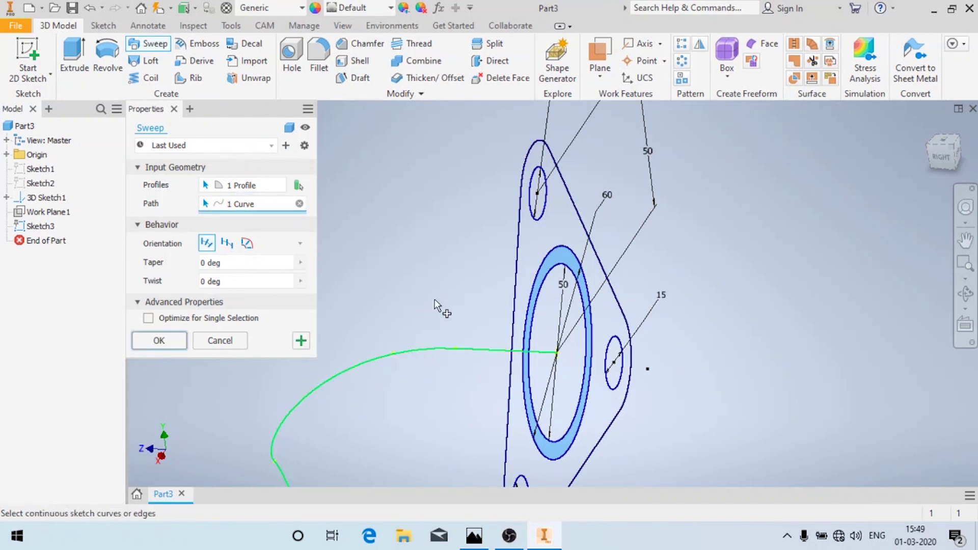
pyautogui.scroll(-4, 436, 303)
pyautogui.click(164, 341)
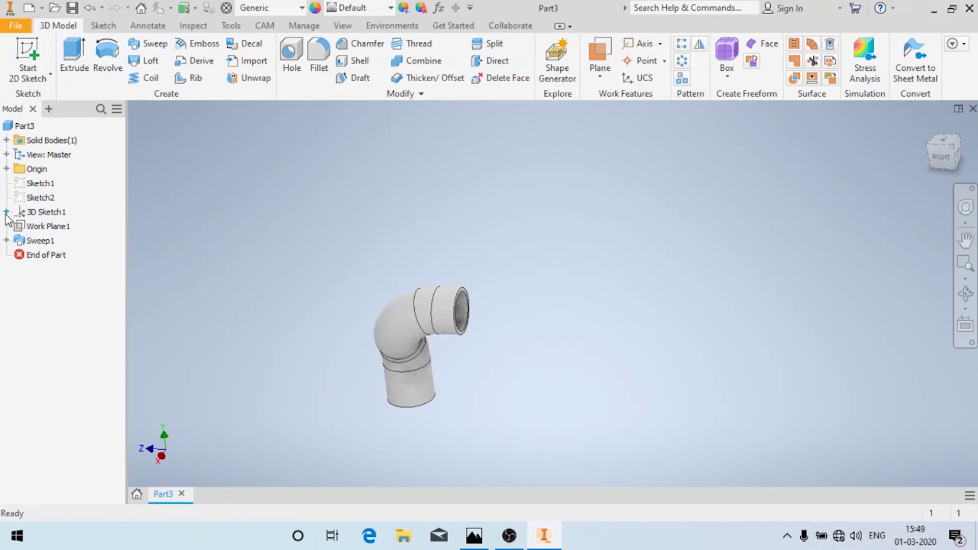
# Step: Make the flange sketch Sketch3 under Sweep1 visible and orbit to face it
pyautogui.click(6, 212)
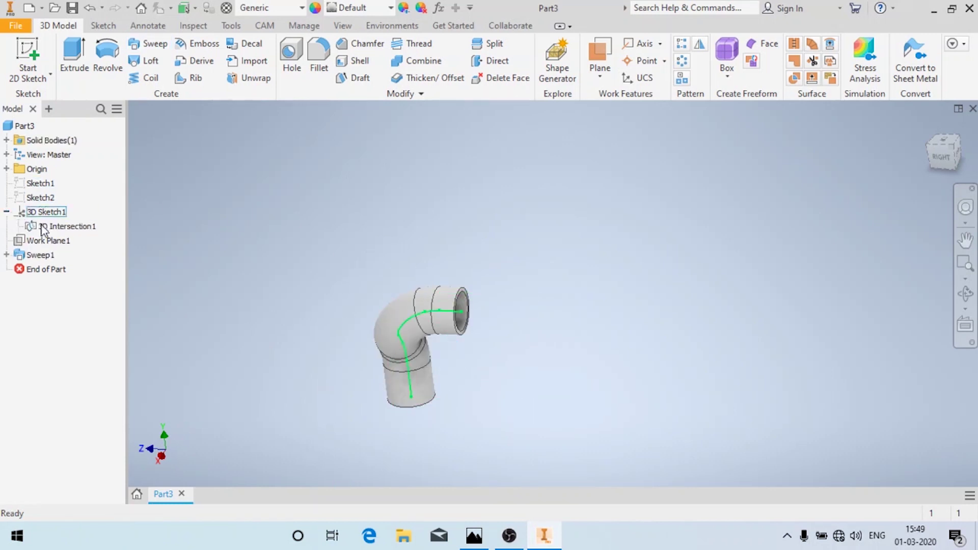
pyautogui.click(7, 254)
pyautogui.click(46, 283)
pyautogui.rightClick(54, 281)
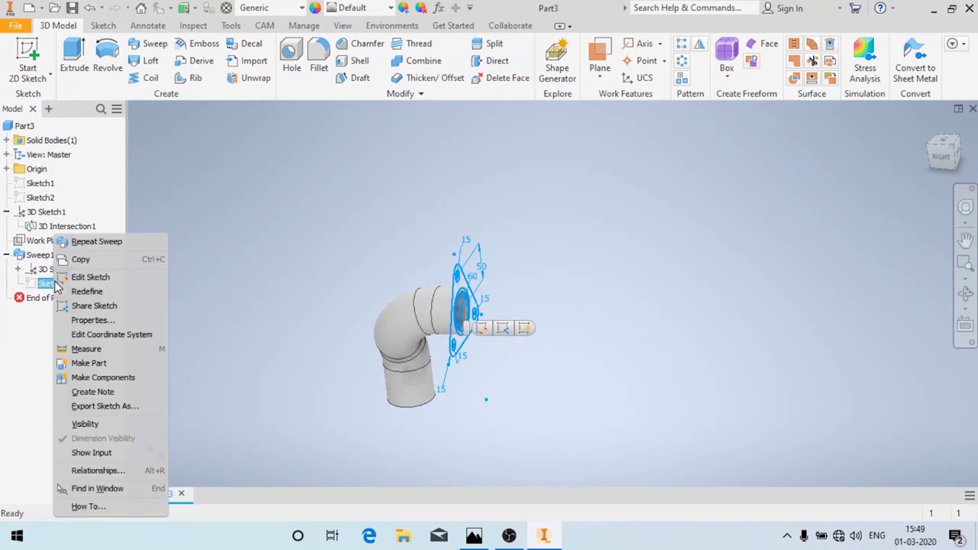
pyautogui.click(86, 424)
pyautogui.scroll(-5, 513, 290)
pyautogui.press('F4')
pyautogui.moveTo(498, 284); pyautogui.dragTo(433, 327)
pyautogui.press('Escape')
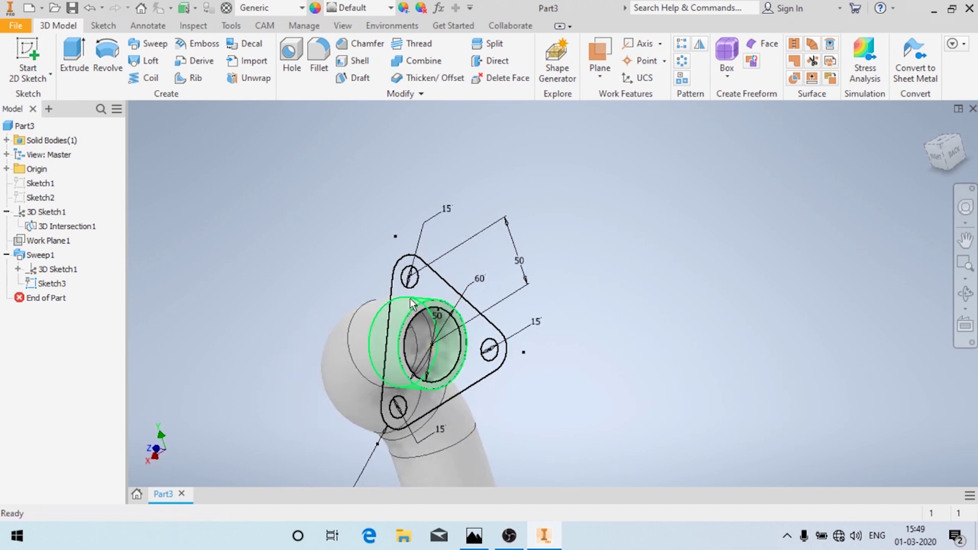
# Step: Extrude the triangular flange profile 15 mm, flipped toward the pipe
pyautogui.click(82, 56)
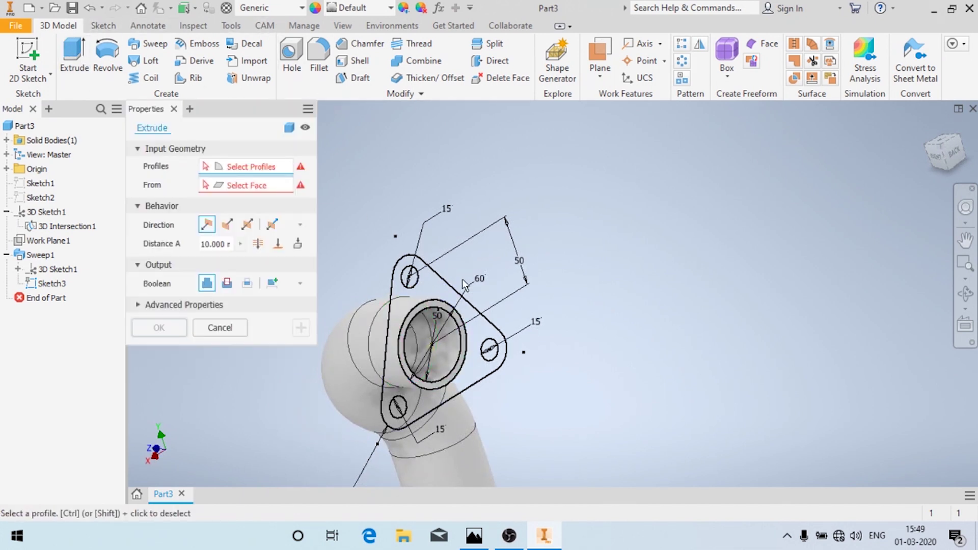
pyautogui.click(436, 293)
pyautogui.press('F4')
pyautogui.moveTo(557, 244); pyautogui.dragTo(599, 335)
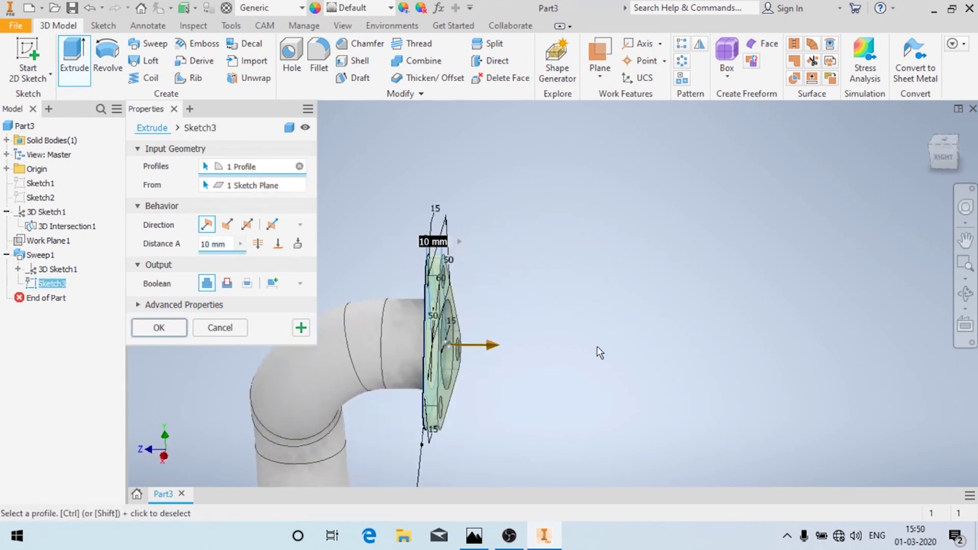
pyautogui.click(474, 535)
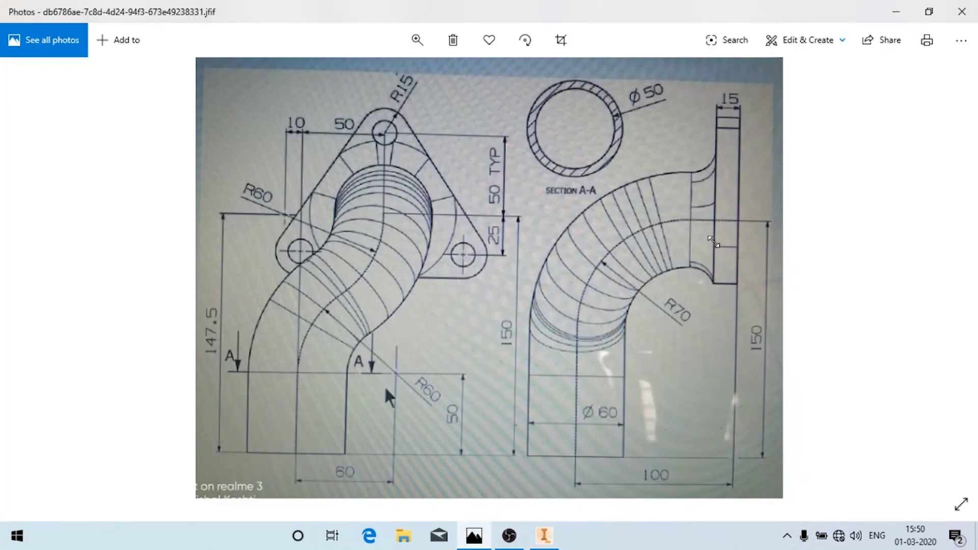
pyautogui.hotkey('alt', 'Tab')
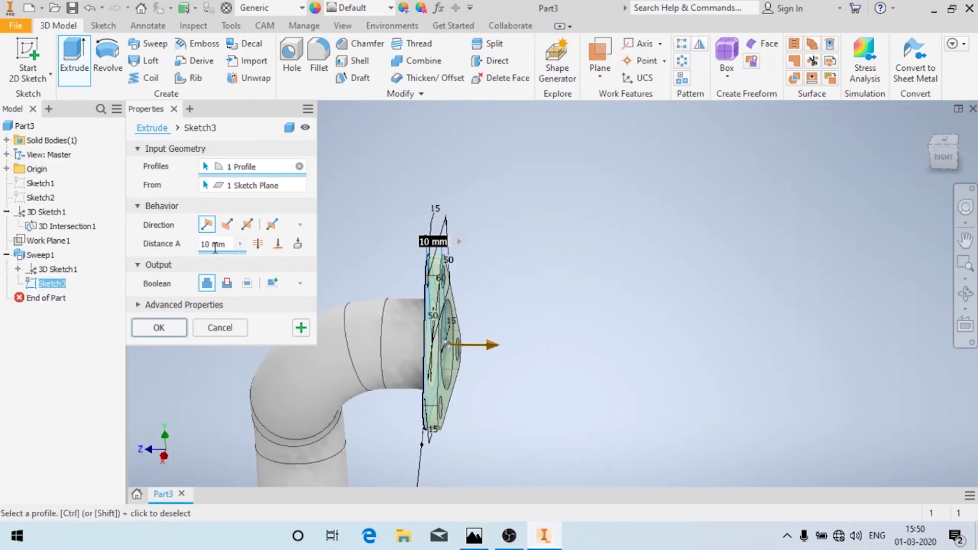
pyautogui.click(227, 225)
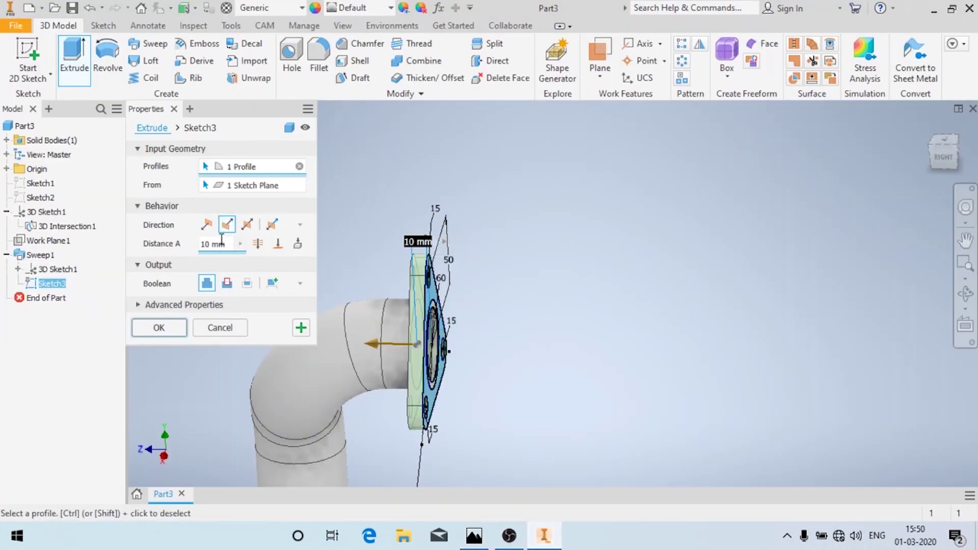
pyautogui.click(222, 243)
pyautogui.write('15')
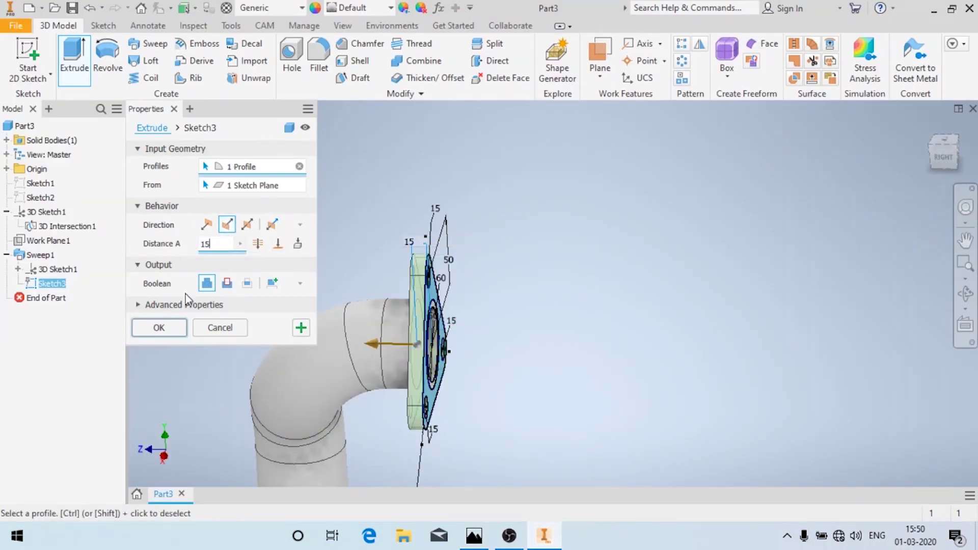
pyautogui.click(175, 332)
pyautogui.keyDown('shift'); pyautogui.moveTo(615, 239); pyautogui.dragTo(131, 281, button='middle'); pyautogui.keyUp('shift')
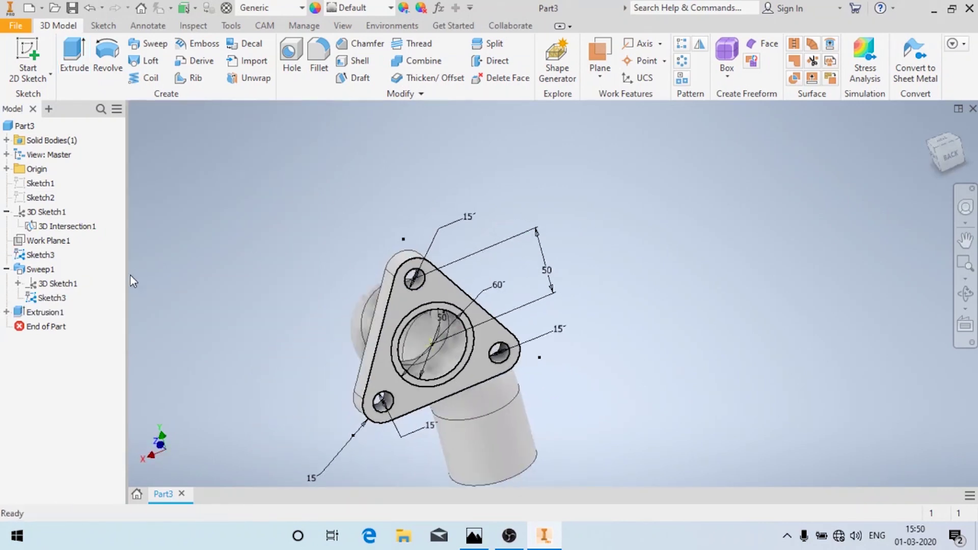
# Step: Hide Sketch3 and collapse the Sweep1 and 3D Sketch1 browser branches
pyautogui.click(60, 297)
pyautogui.rightClick(61, 296)
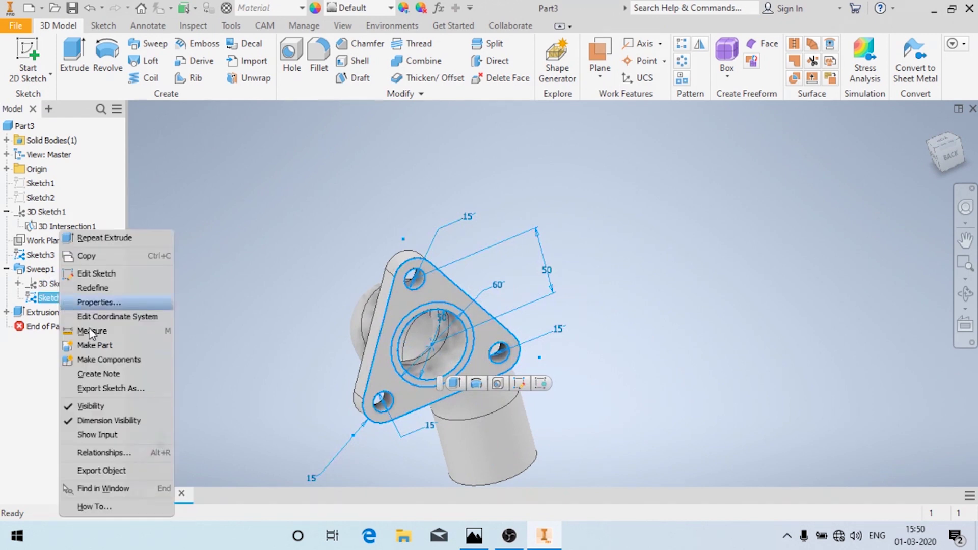
pyautogui.click(102, 407)
pyautogui.click(6, 269)
pyautogui.click(6, 211)
pyautogui.click(6, 169)
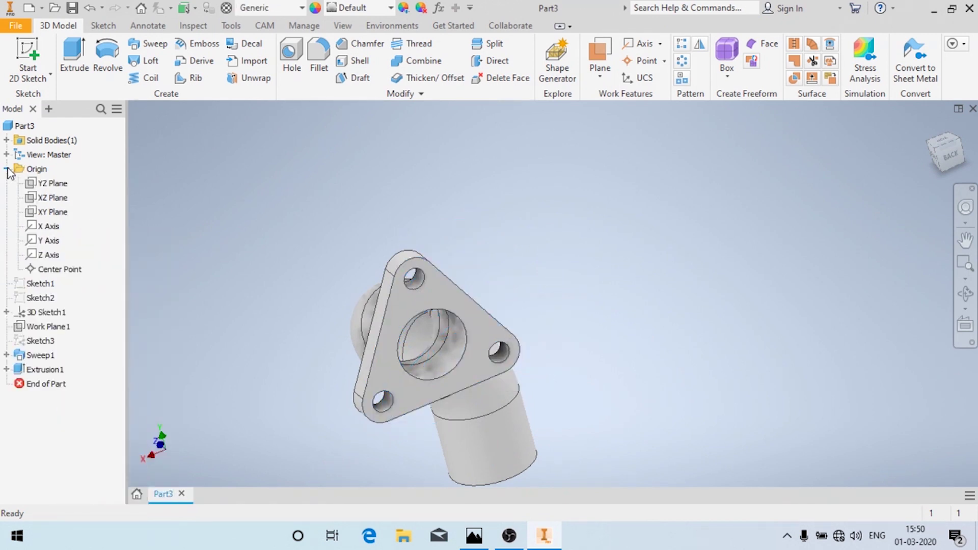
pyautogui.click(6, 169)
# Step: Turn off shadows on the pipe and flange from the View tab
pyautogui.keyDown('shift'); pyautogui.moveTo(279, 290); pyautogui.dragTo(544, 239, button='middle'); pyautogui.keyUp('shift')
pyautogui.scroll(-8, 421, 260)
pyautogui.scroll(8, 428, 278)
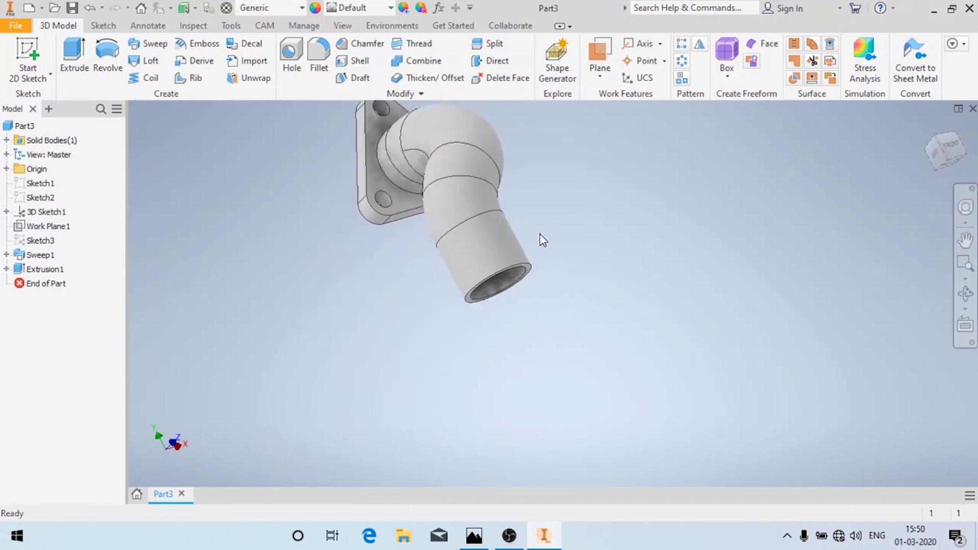
pyautogui.scroll(-8, 524, 195)
pyautogui.scroll(6, 524, 201)
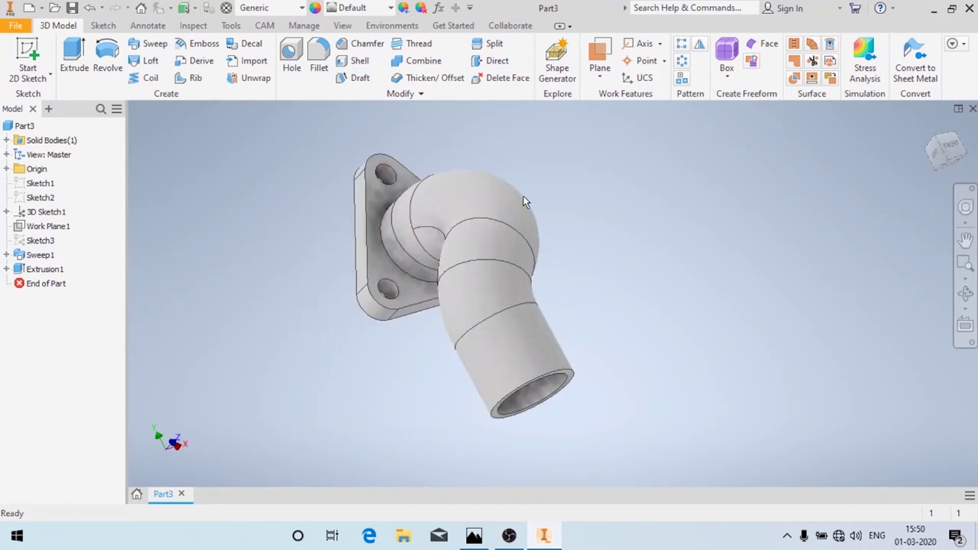
pyautogui.click(350, 26)
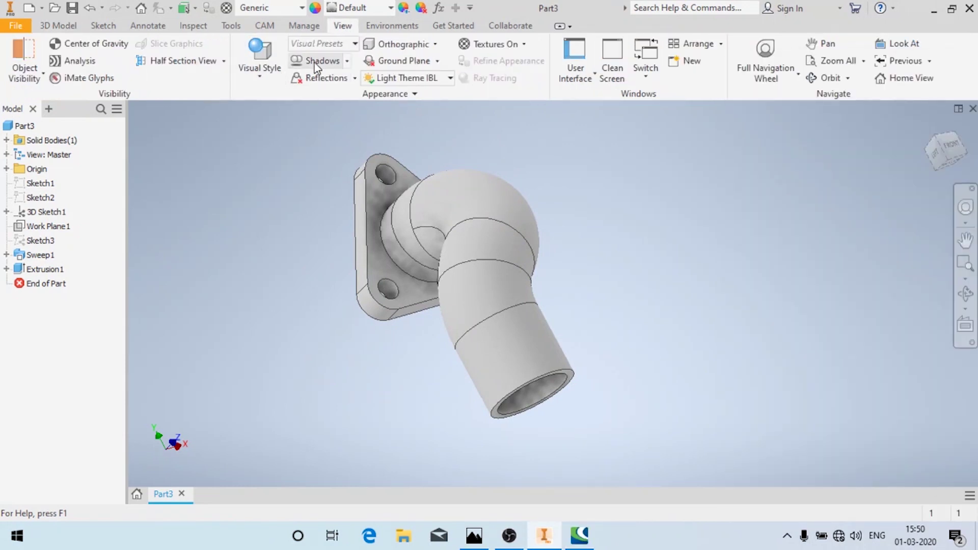
pyautogui.click(314, 62)
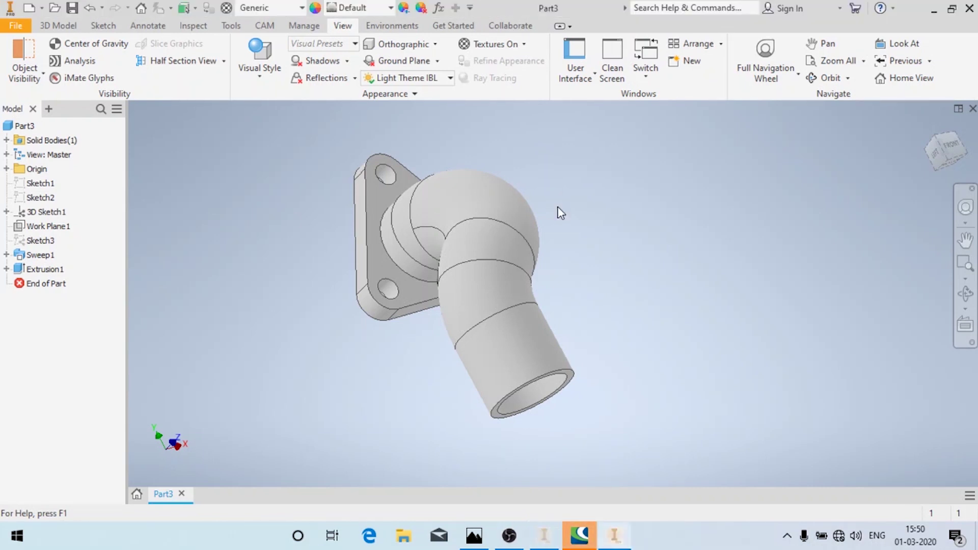
# Step: Apply the Steel - Polished appearance to the part from the Appearance list
pyautogui.press('F4')
pyautogui.moveTo(570, 162); pyautogui.dragTo(560, 209)
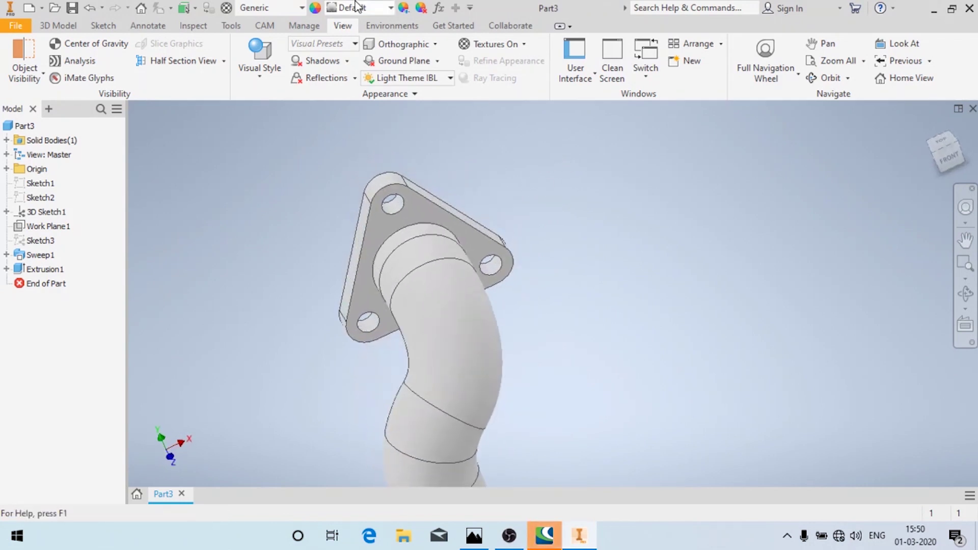
pyautogui.click(365, 8)
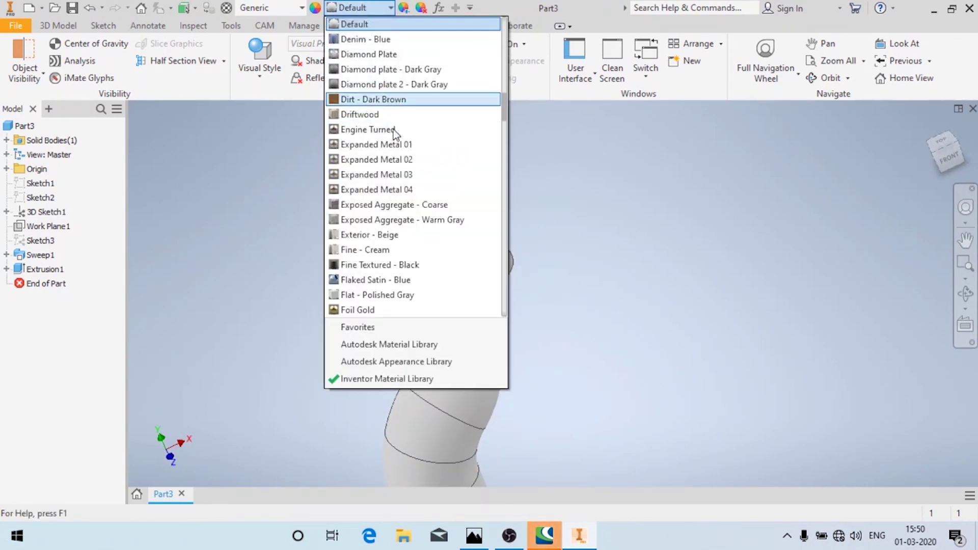
pyautogui.scroll(-13, 395, 208)
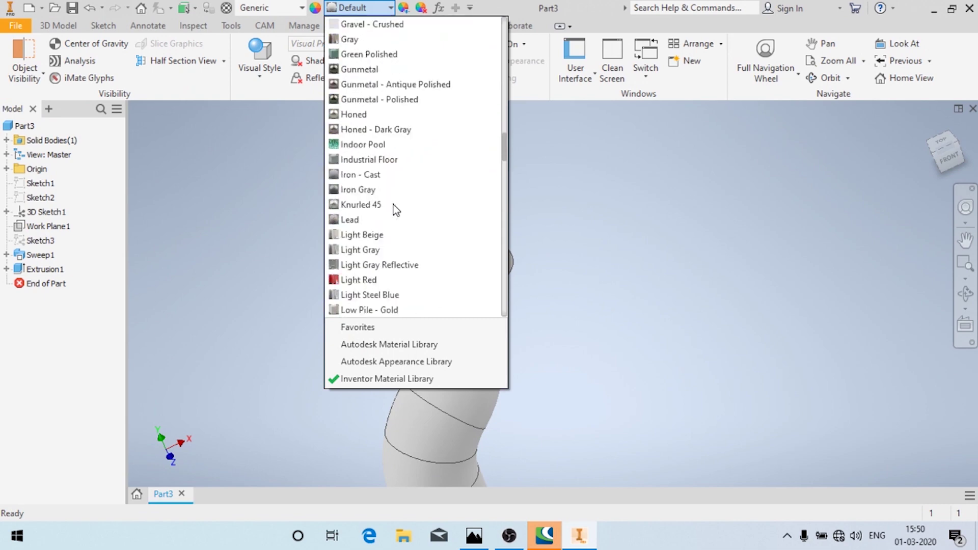
pyautogui.scroll(-12, 395, 209)
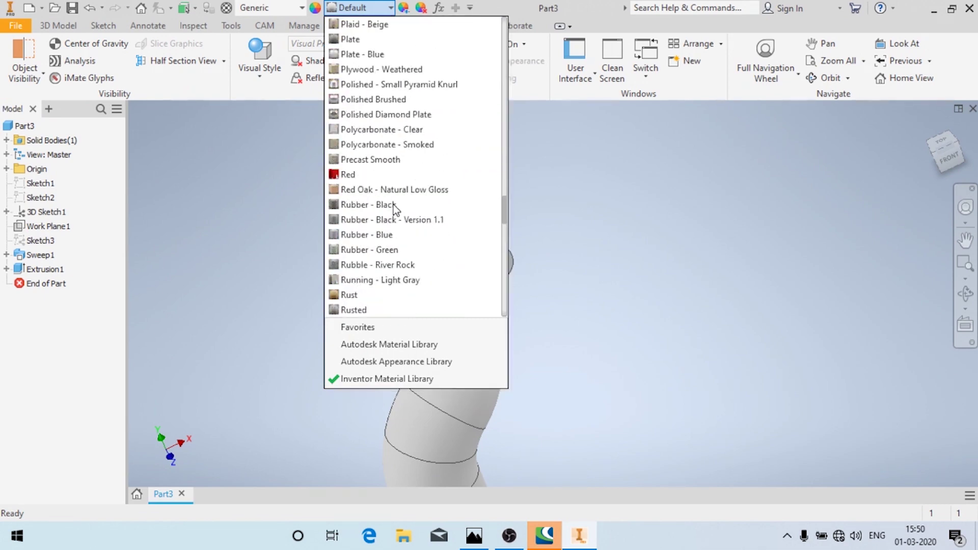
pyautogui.scroll(-6, 395, 209)
pyautogui.scroll(-20, 395, 209)
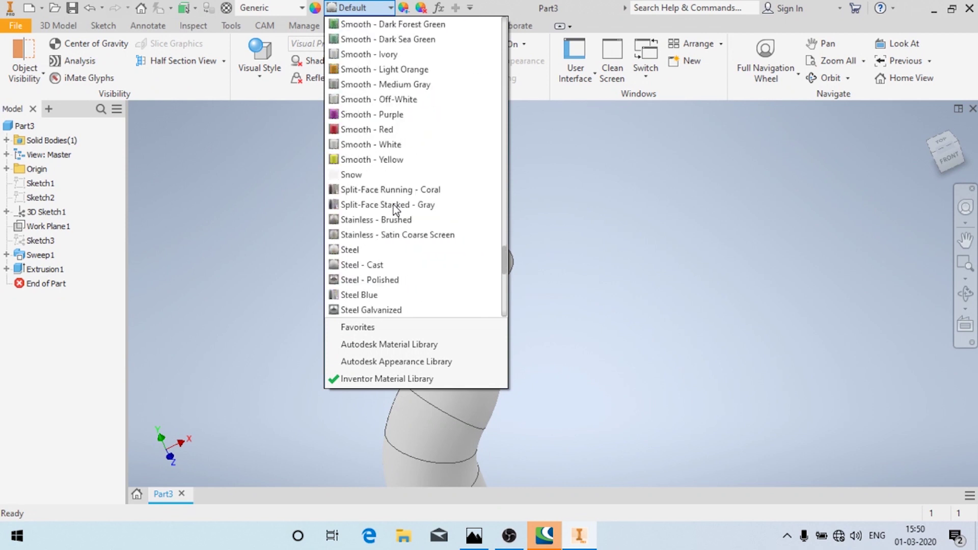
pyautogui.click(396, 281)
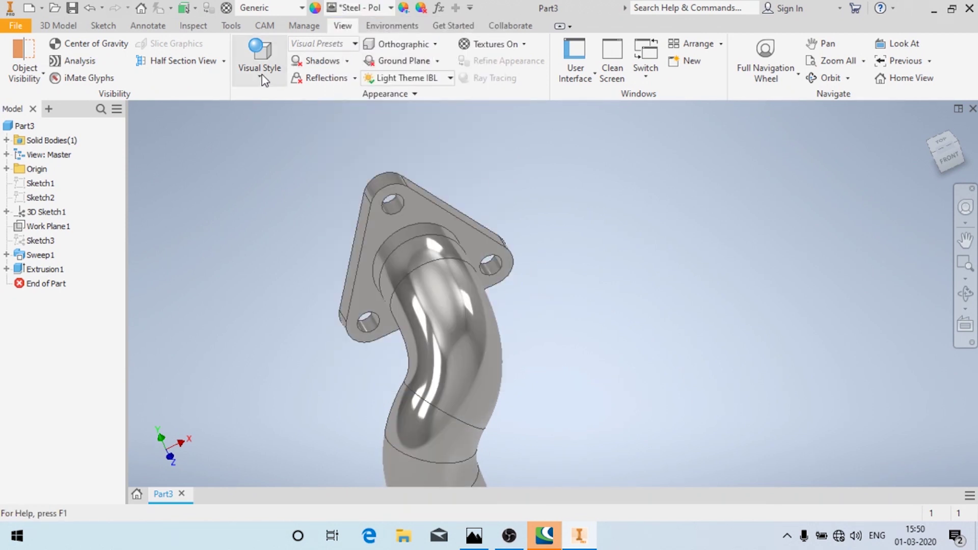
# Step: Switch the visual style to Realistic and orbit to inspect the polished flange
pyautogui.click(260, 59)
pyautogui.click(271, 106)
pyautogui.keyDown('shift'); pyautogui.moveTo(567, 289); pyautogui.dragTo(727, 238, button='middle'); pyautogui.keyUp('shift')
pyautogui.moveTo(379, 280)
pyautogui.keyDown('shift'); pyautogui.mouseDown(button='middle')
pyautogui.moveTo(432, 273)
pyautogui.moveTo(467, 295)
pyautogui.moveTo(452, 284)
pyautogui.moveTo(364, 289)
pyautogui.mouseUp(button='middle'); pyautogui.keyUp('shift')
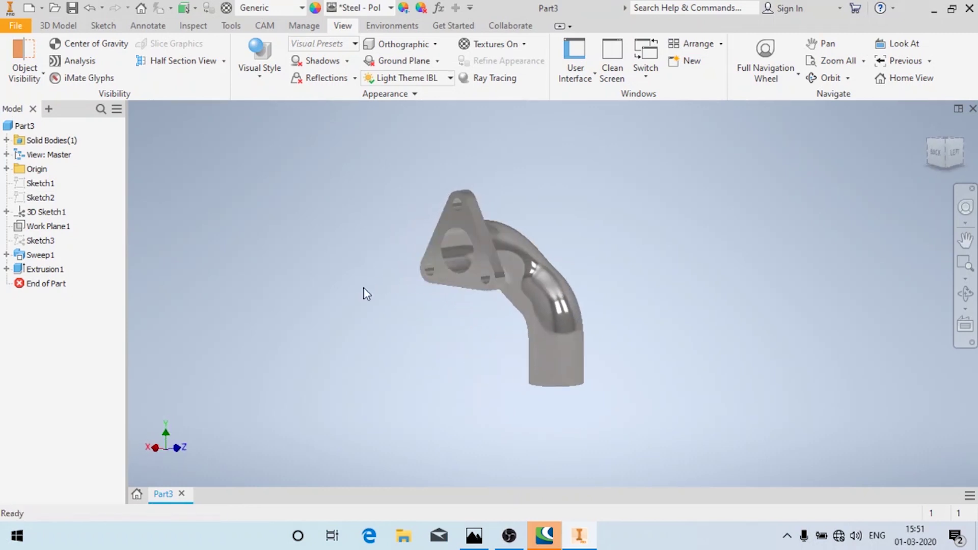